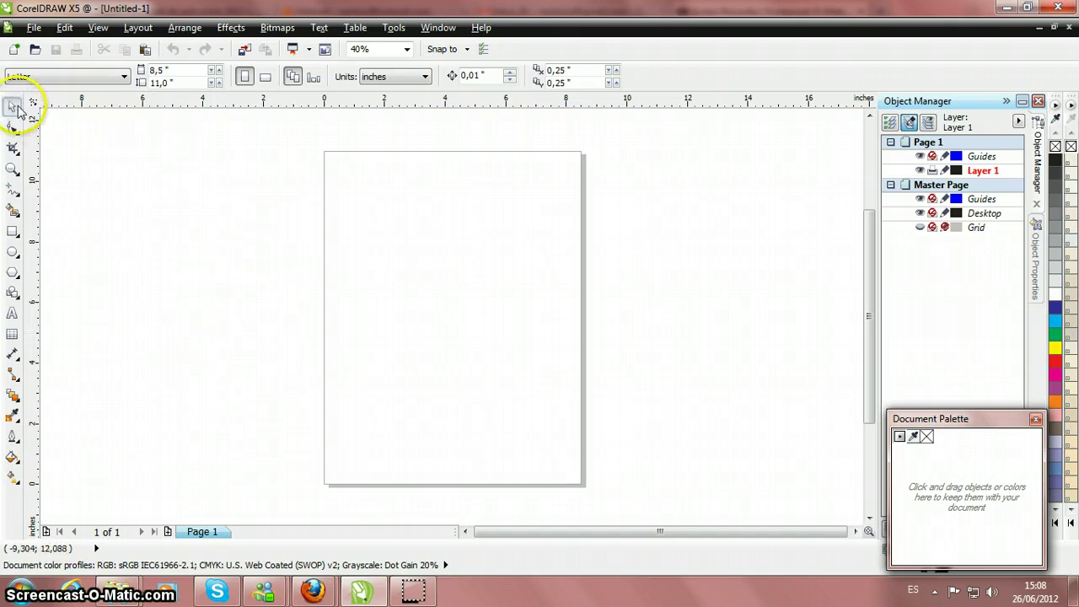
Step: Draw a rectangle about 7.3 by 5.2 inches across the upper middle of the page
{"action": "left_click", "coordinate": [10, 234]}
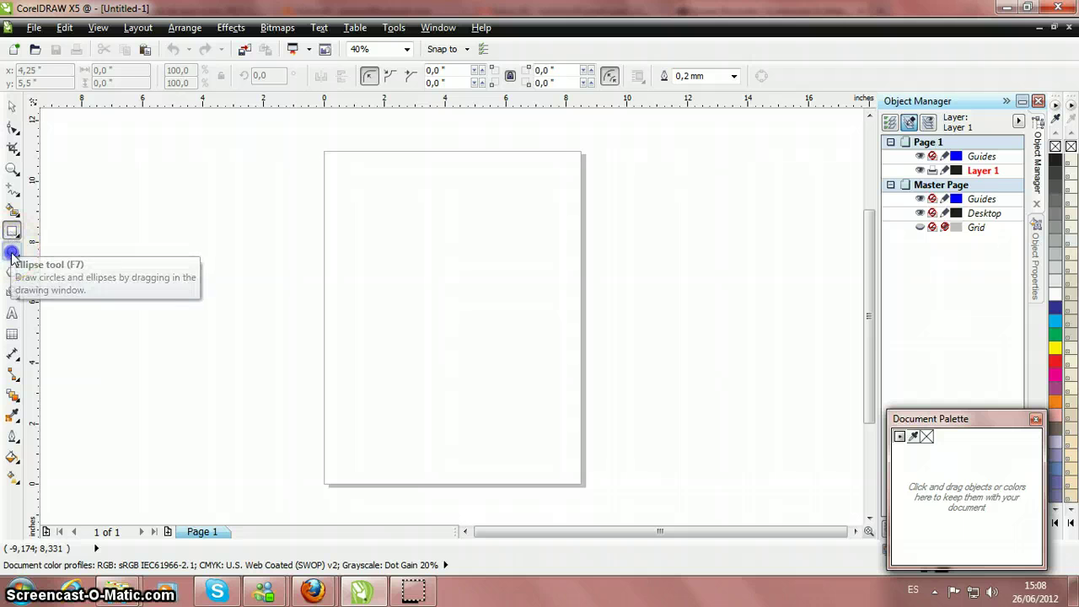
{"action": "left_click", "coordinate": [11, 251]}
{"action": "left_click", "coordinate": [12, 271]}
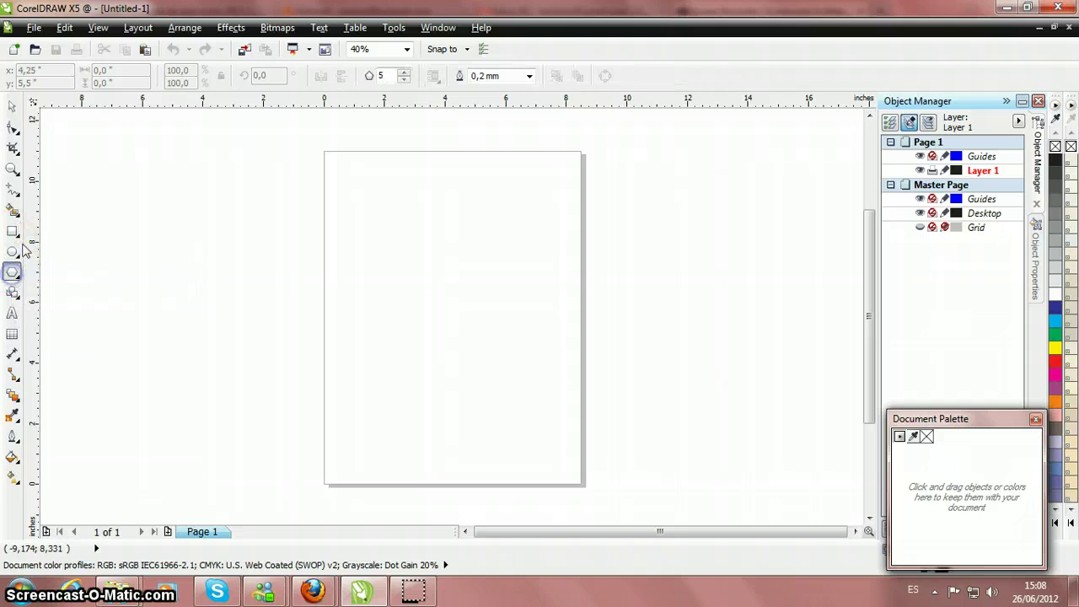
{"action": "left_click", "coordinate": [12, 233]}
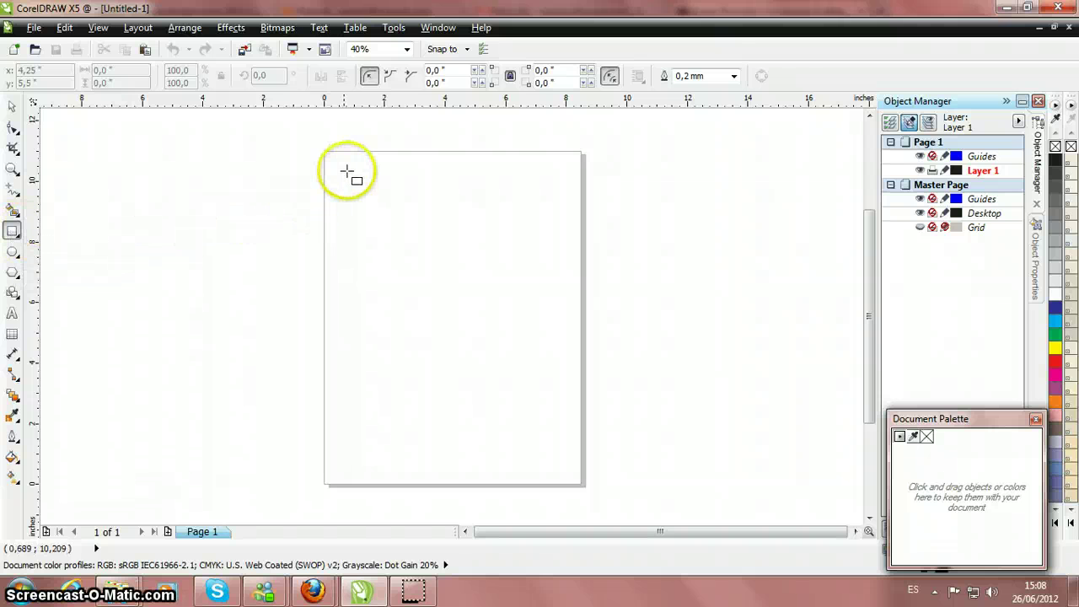
{"action": "left_click_drag", "start_coordinate": [340, 203], "coordinate": [561, 363]}
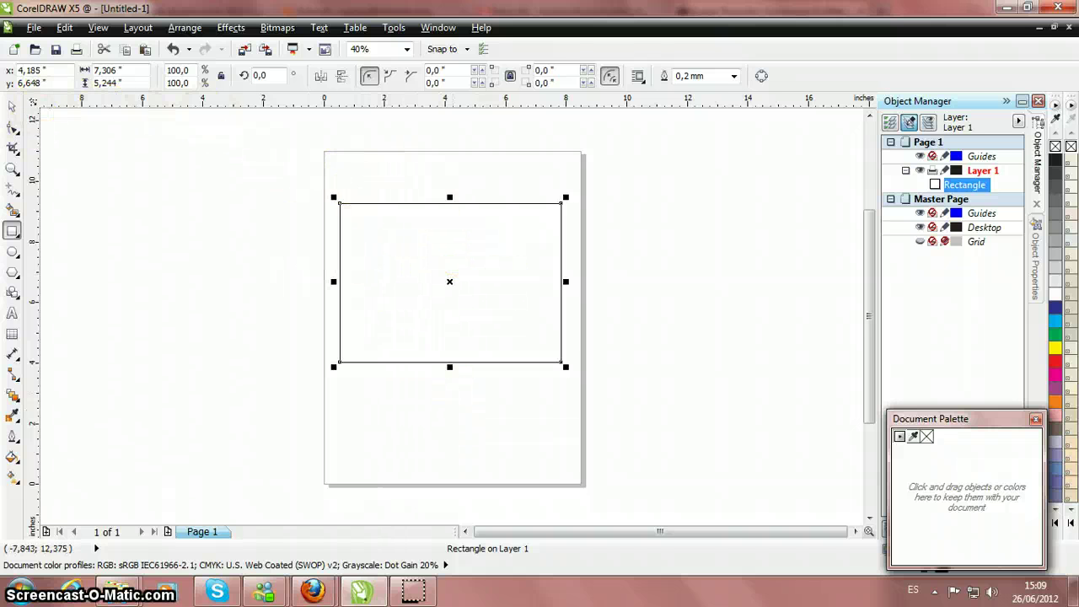
{"action": "left_click", "coordinate": [12, 108]}
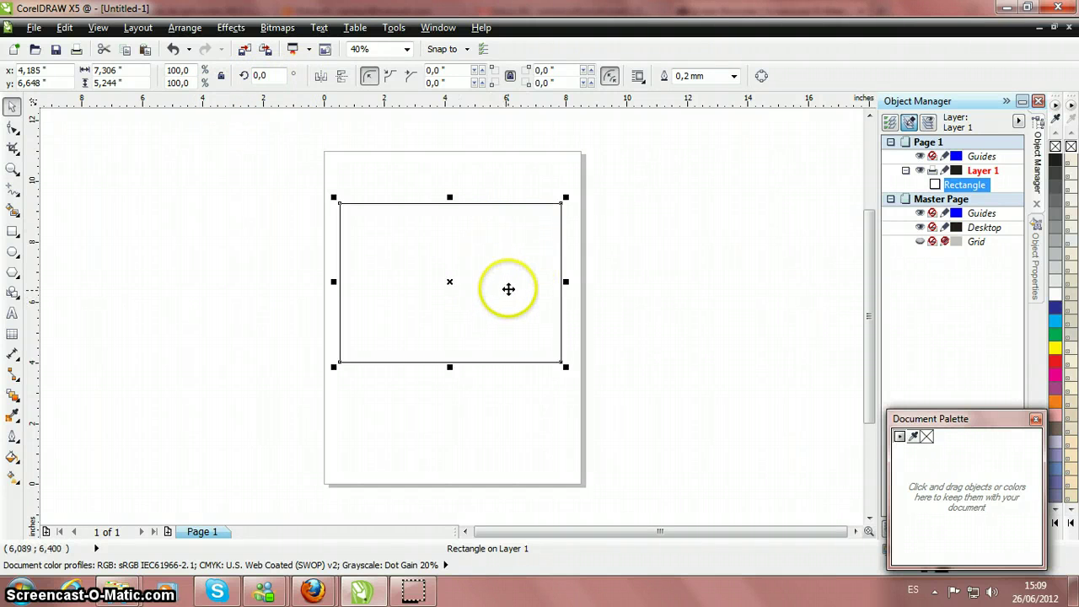
Step: Fill the rectangle with cyan and give its outline a red color
{"action": "left_click_drag", "start_coordinate": [1021, 417], "coordinate": [928, 401]}
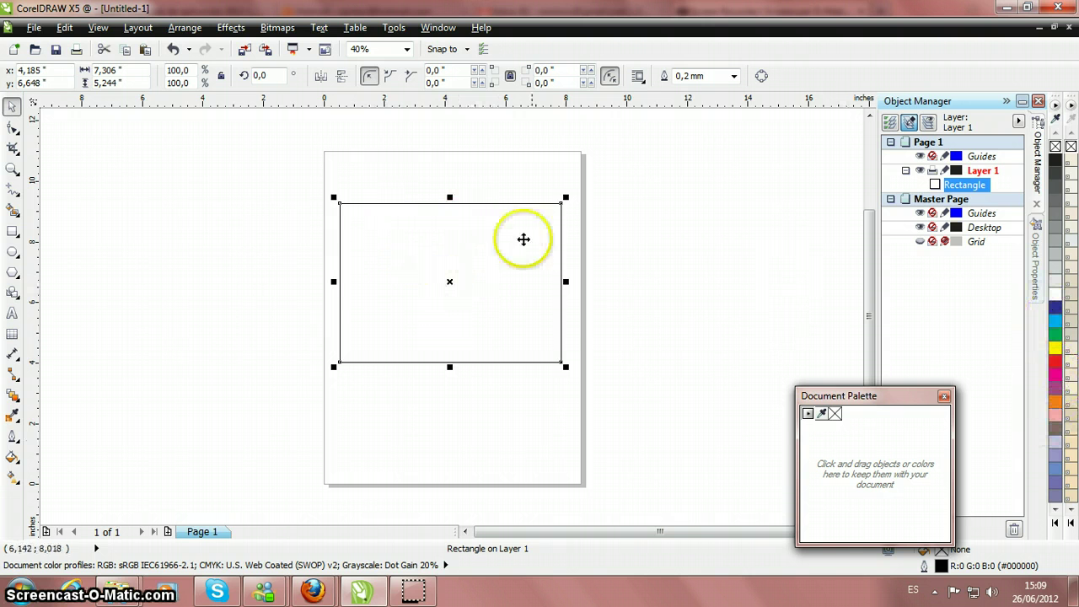
{"action": "left_click", "coordinate": [1058, 322]}
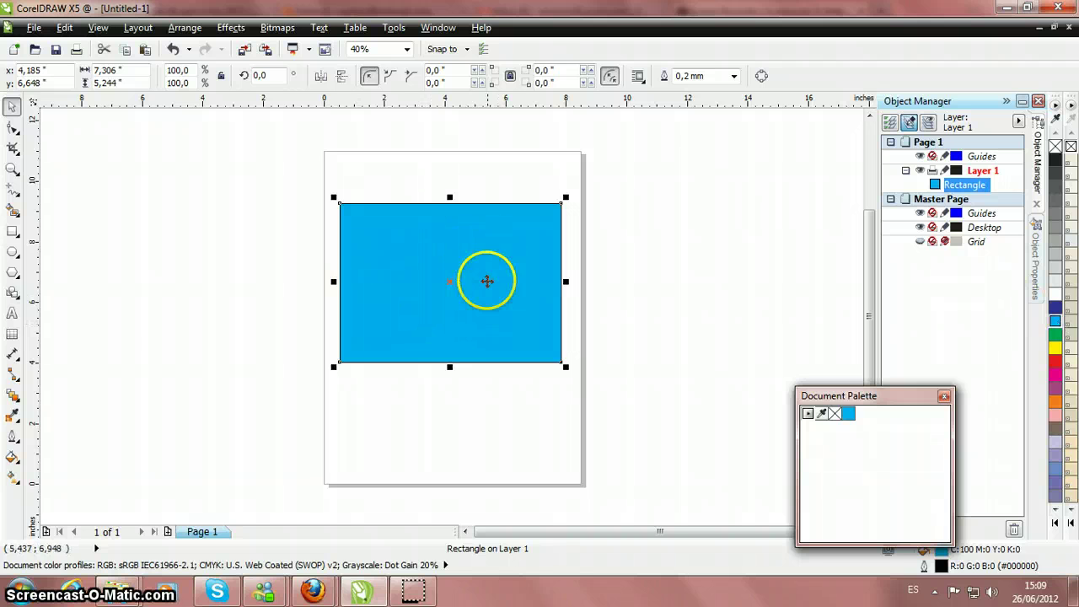
{"action": "right_click", "coordinate": [1054, 363]}
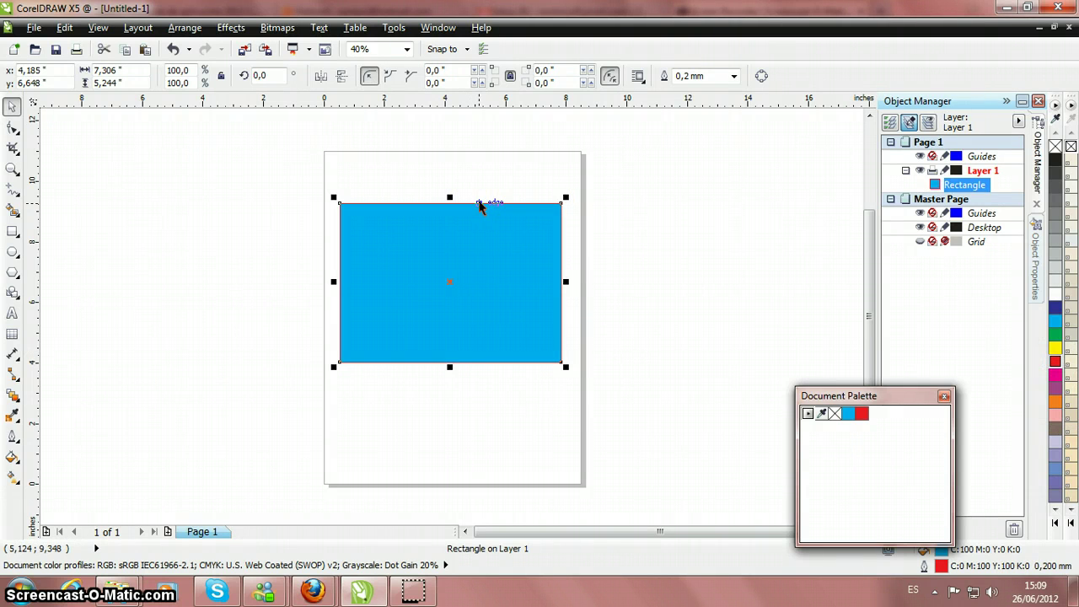
Step: Move the rectangle slightly down the page, to about X 4.13 and Y 6.13 inches
{"action": "left_click_drag", "start_coordinate": [422, 241], "coordinate": [420, 252]}
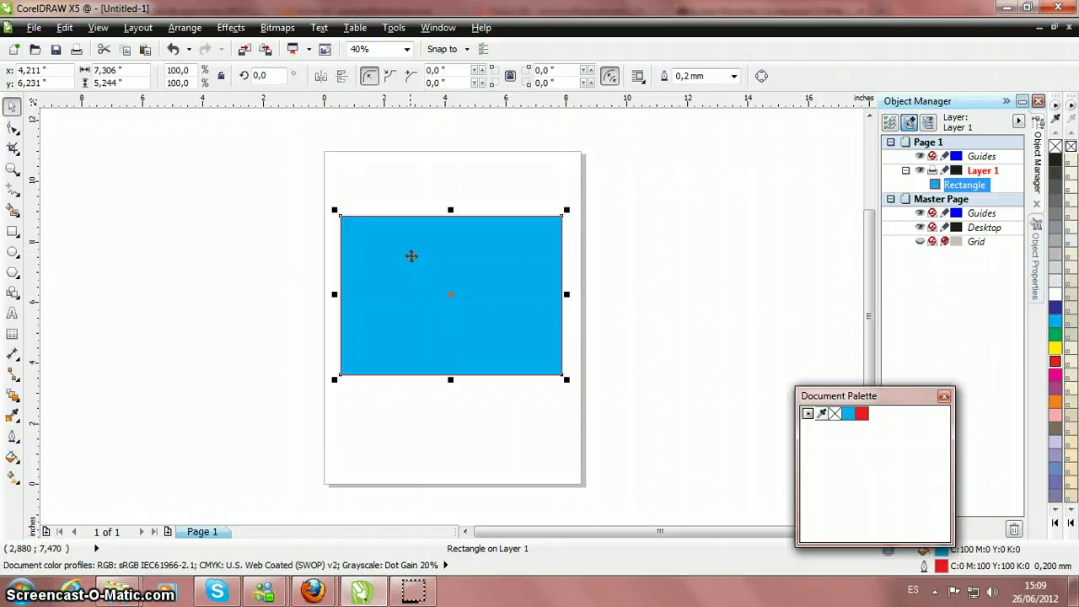
{"action": "mouse_move", "coordinate": [411, 253]}
{"action": "left_mouse_down"}
{"action": "mouse_move", "coordinate": [411, 317]}
{"action": "mouse_move", "coordinate": [410, 255]}
{"action": "left_mouse_up"}
{"action": "left_click_drag", "start_coordinate": [564, 214], "coordinate": [568, 212]}
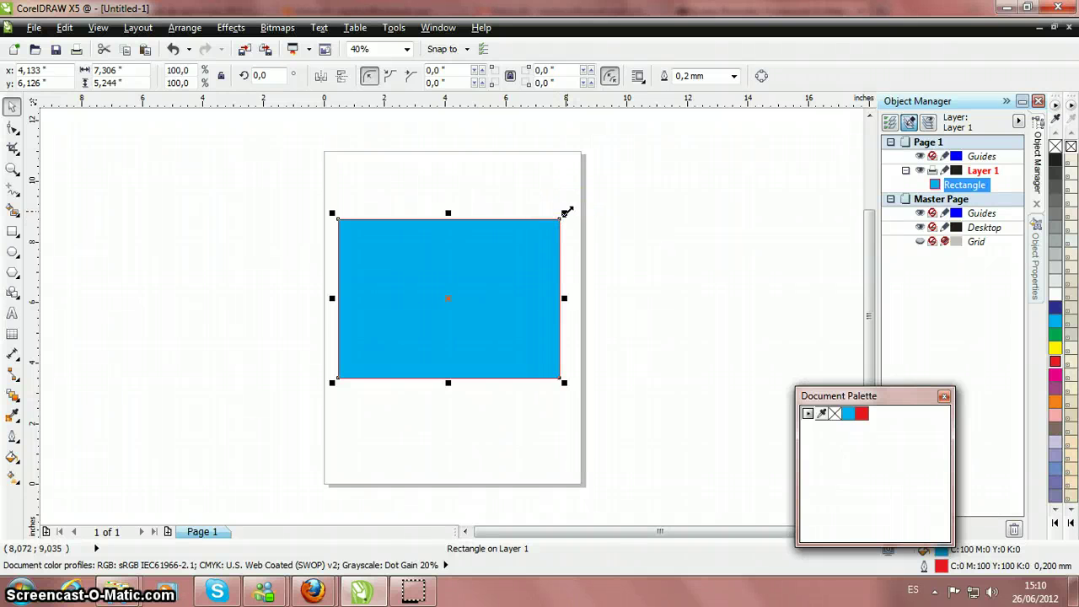
Step: Scale the rectangle proportionally to about 76.8%, and stretch its height to about 5.24 inches
{"action": "left_click_drag", "start_coordinate": [555, 216], "coordinate": [516, 243]}
{"action": "left_click", "coordinate": [421, 250]}
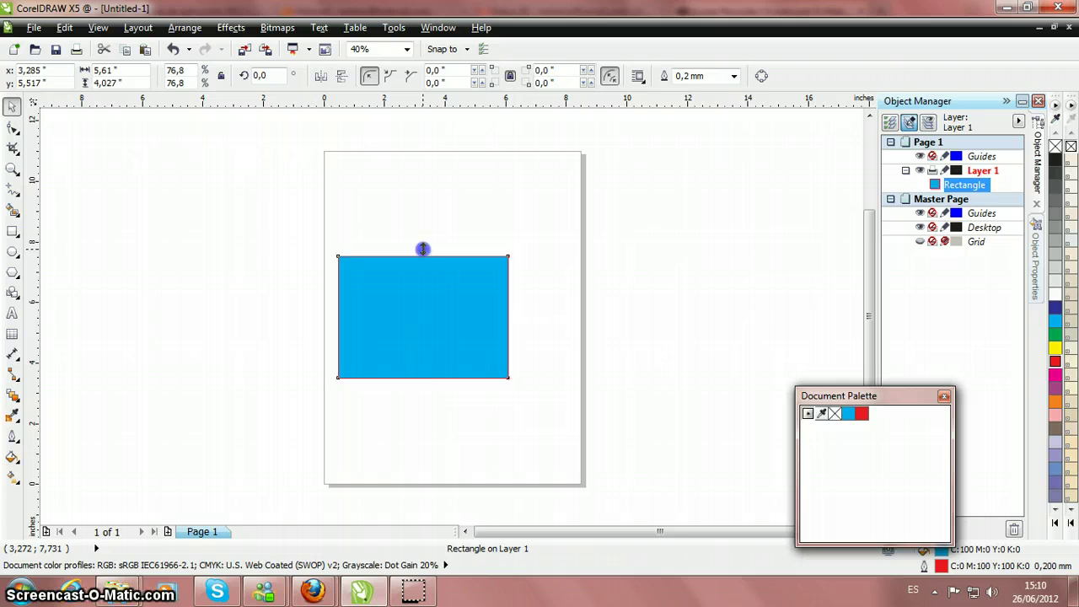
{"action": "left_click_drag", "start_coordinate": [423, 249], "coordinate": [421, 215]}
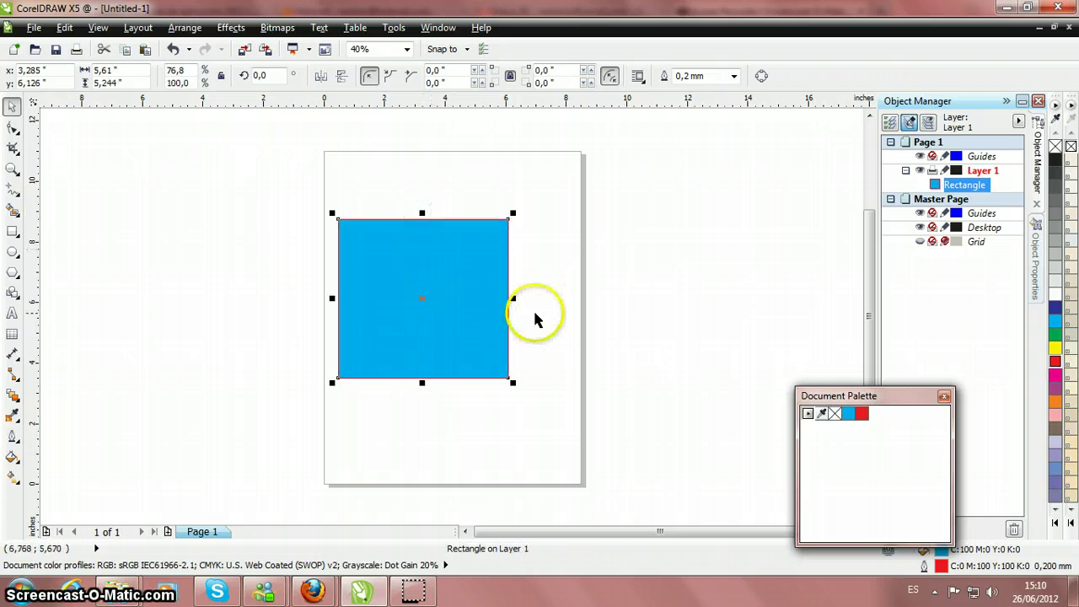
Step: Widen the rectangle to about 7.28 inches and rotate it freely about its center, ending at about 359.3 degrees
{"action": "left_click_drag", "start_coordinate": [511, 298], "coordinate": [562, 298]}
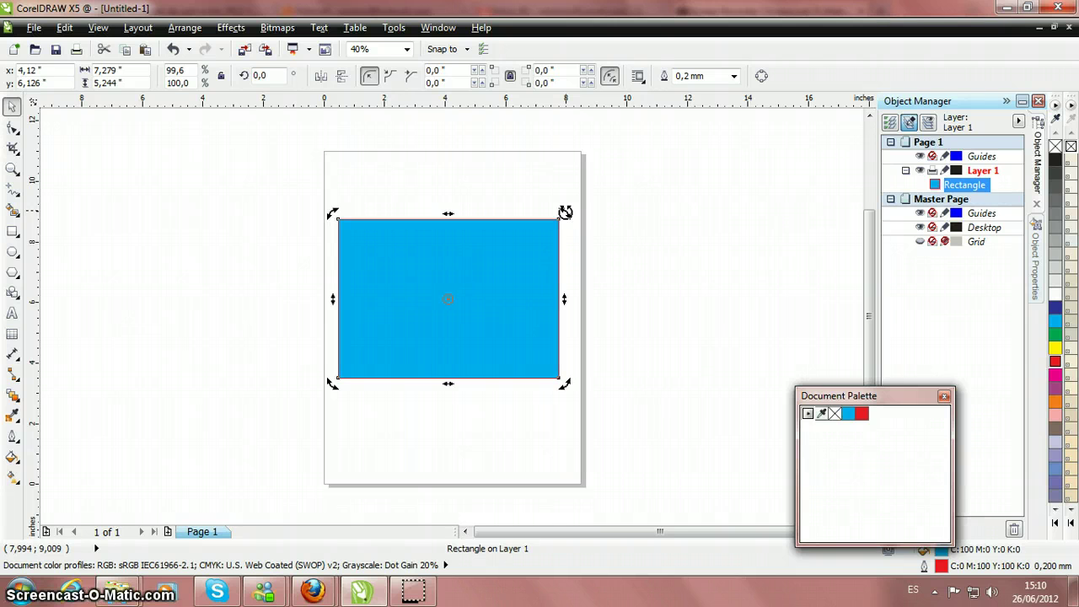
{"action": "left_click_drag", "start_coordinate": [573, 234], "coordinate": [556, 364]}
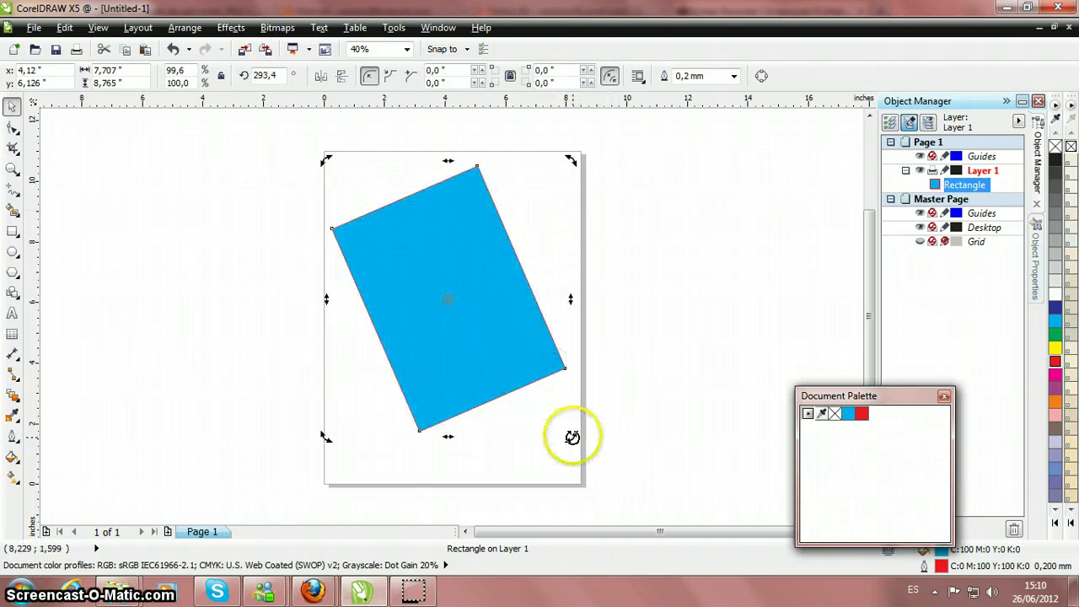
{"action": "left_click_drag", "start_coordinate": [570, 439], "coordinate": [557, 185]}
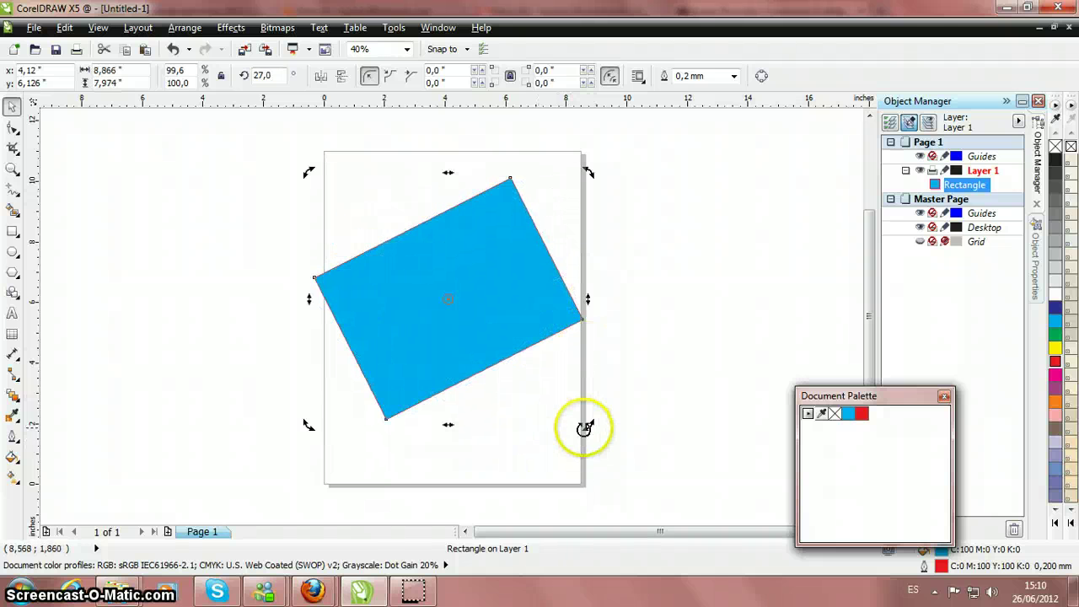
{"action": "left_click_drag", "start_coordinate": [582, 426], "coordinate": [569, 402]}
Step: Move the rotation center to the rectangle's lower-left corner and rotate the shape around it, ending at about 12.8 degrees
{"action": "left_click", "coordinate": [449, 294]}
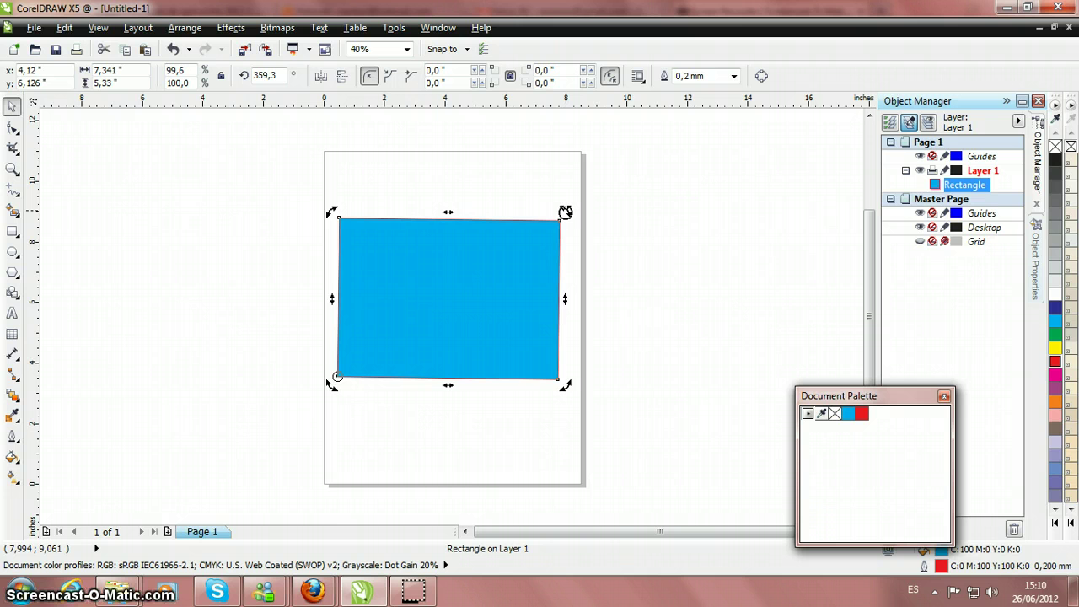
{"action": "left_click_drag", "start_coordinate": [565, 212], "coordinate": [590, 387]}
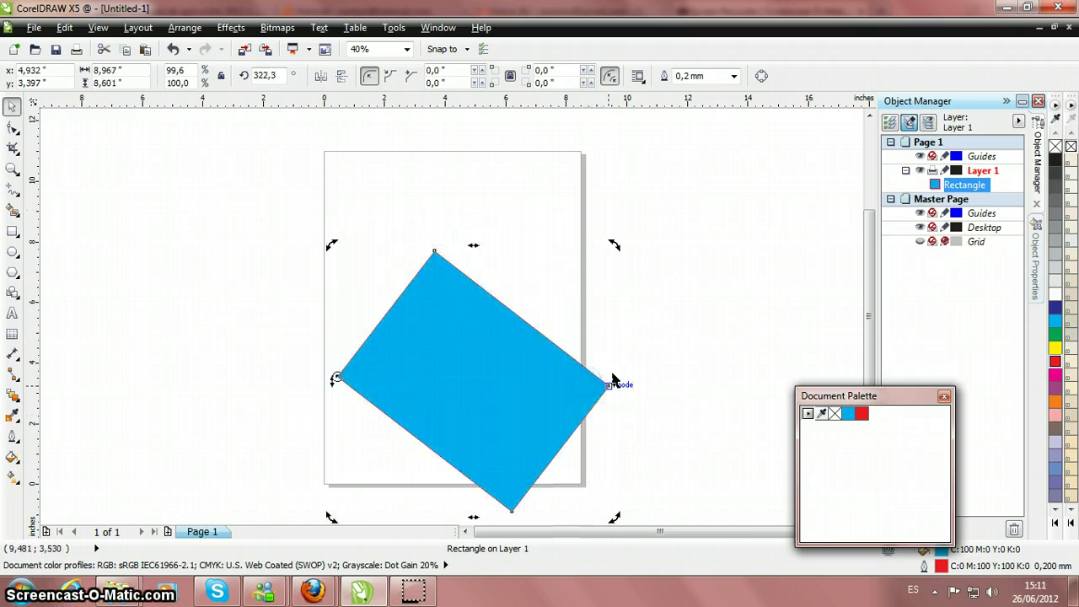
{"action": "left_click_drag", "start_coordinate": [615, 243], "coordinate": [417, 127]}
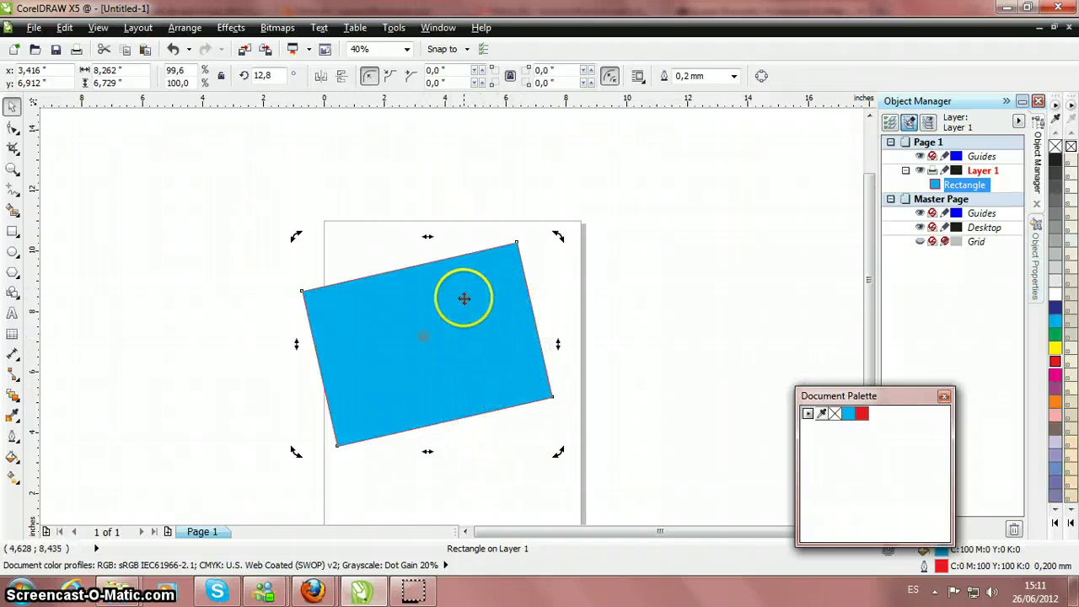
Step: Skew the rectangle horizontally and vertically from its sides into a slanted parallelogram about 12.4 by 5.6 inches
{"action": "left_click_drag", "start_coordinate": [427, 235], "coordinate": [536, 253]}
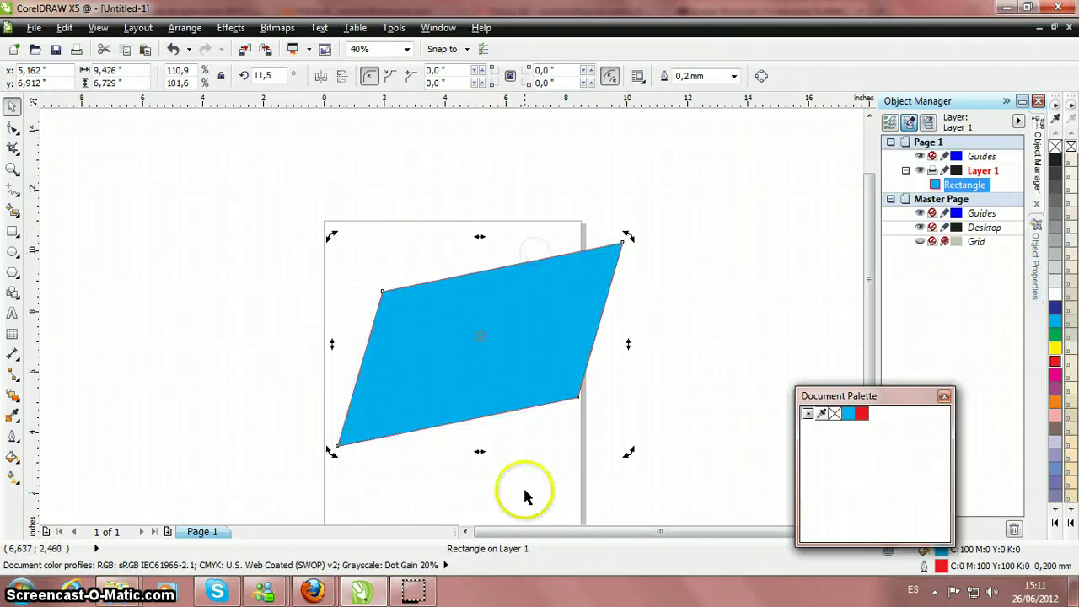
{"action": "left_click_drag", "start_coordinate": [480, 452], "coordinate": [379, 452]}
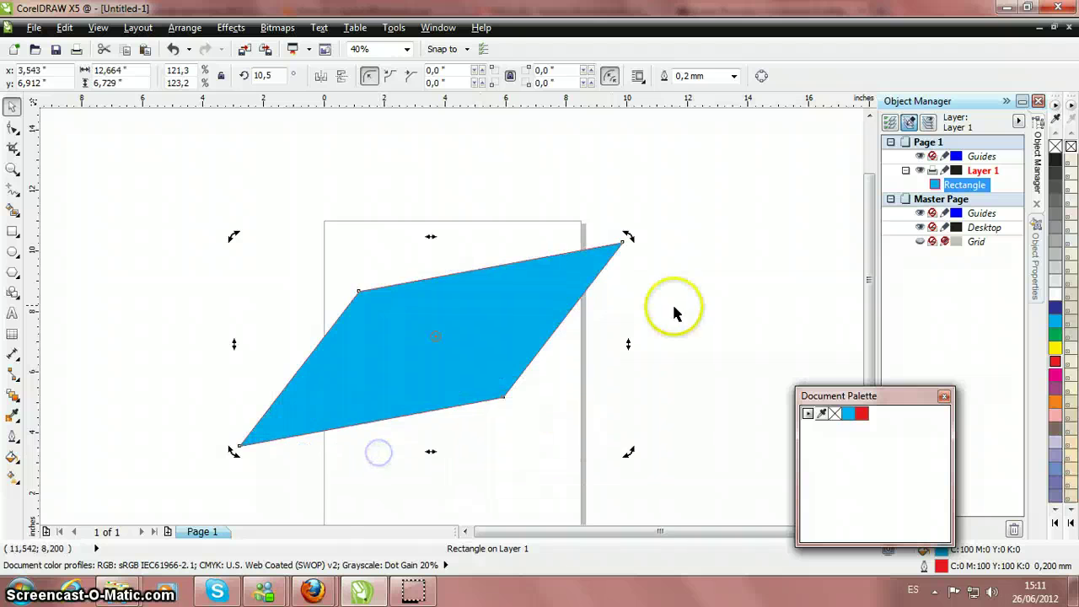
{"action": "left_click_drag", "start_coordinate": [628, 344], "coordinate": [633, 445]}
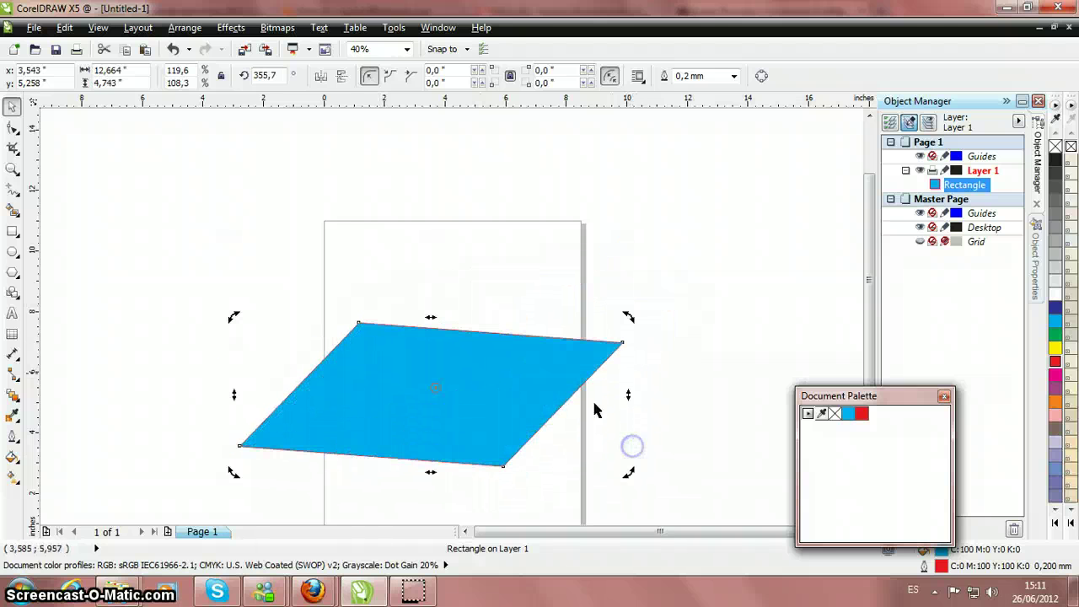
{"action": "left_click_drag", "start_coordinate": [233, 394], "coordinate": [248, 284]}
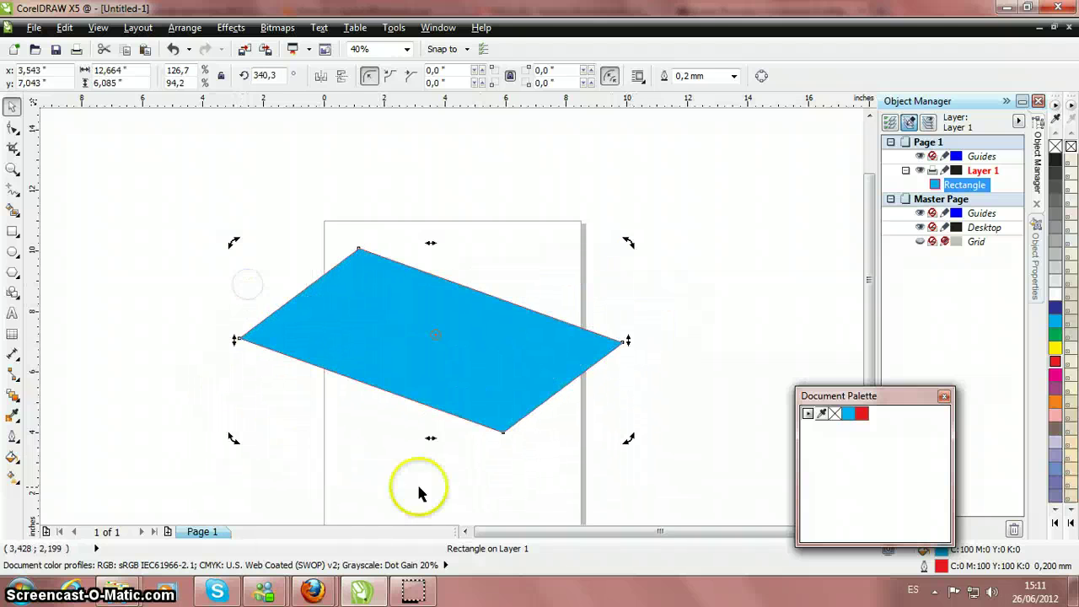
{"action": "left_click_drag", "start_coordinate": [629, 340], "coordinate": [626, 301]}
{"action": "mouse_move", "coordinate": [431, 410]}
{"action": "left_mouse_down"}
{"action": "mouse_move", "coordinate": [478, 412]}
{"action": "mouse_move", "coordinate": [442, 413]}
{"action": "left_mouse_up"}
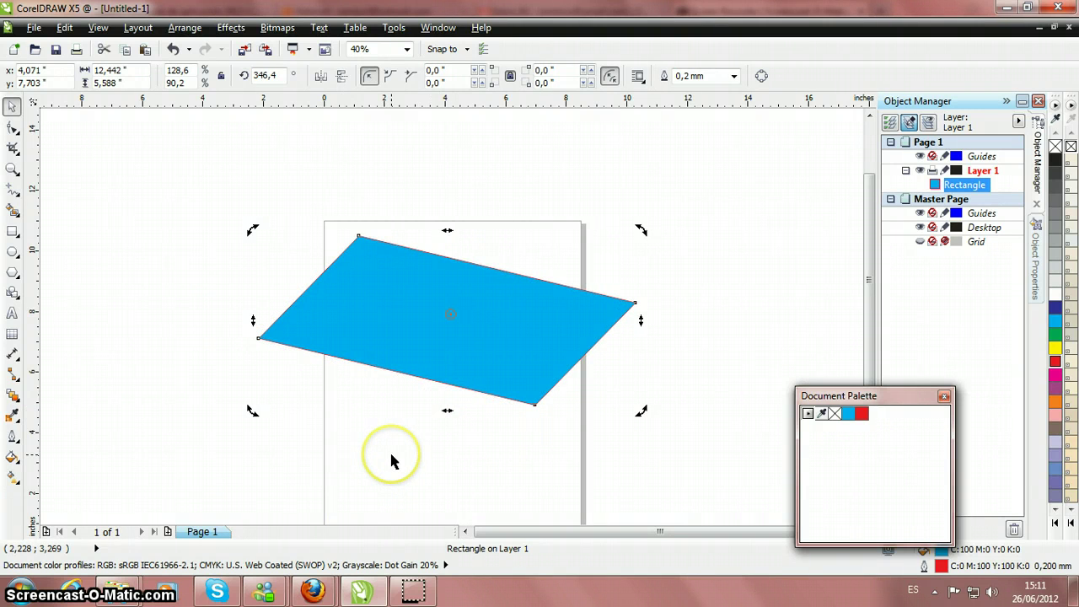
Step: Undo the skews, the rotations and the last widening of the rectangle
{"action": "key", "text": "ctrl+z"}
{"action": "key", "text": "ctrl+z"}
{"action": "key", "text": "ctrl+z"}
{"action": "key", "text": "ctrl+z"}
{"action": "key", "text": "ctrl+z"}
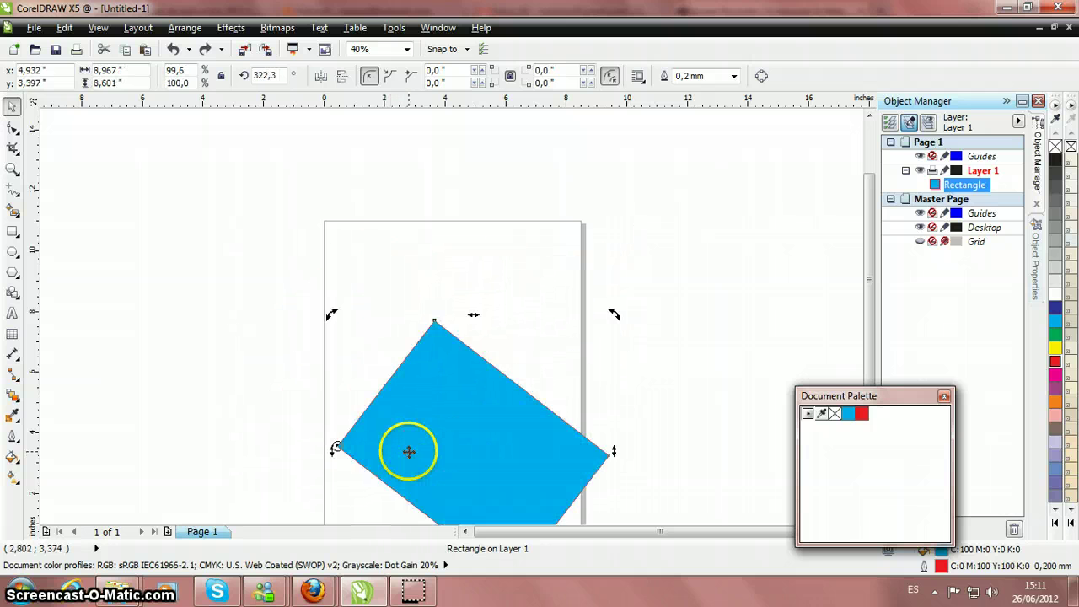
{"action": "key", "text": "ctrl+z"}
{"action": "key", "text": "ctrl+z"}
{"action": "key", "text": "ctrl+z"}
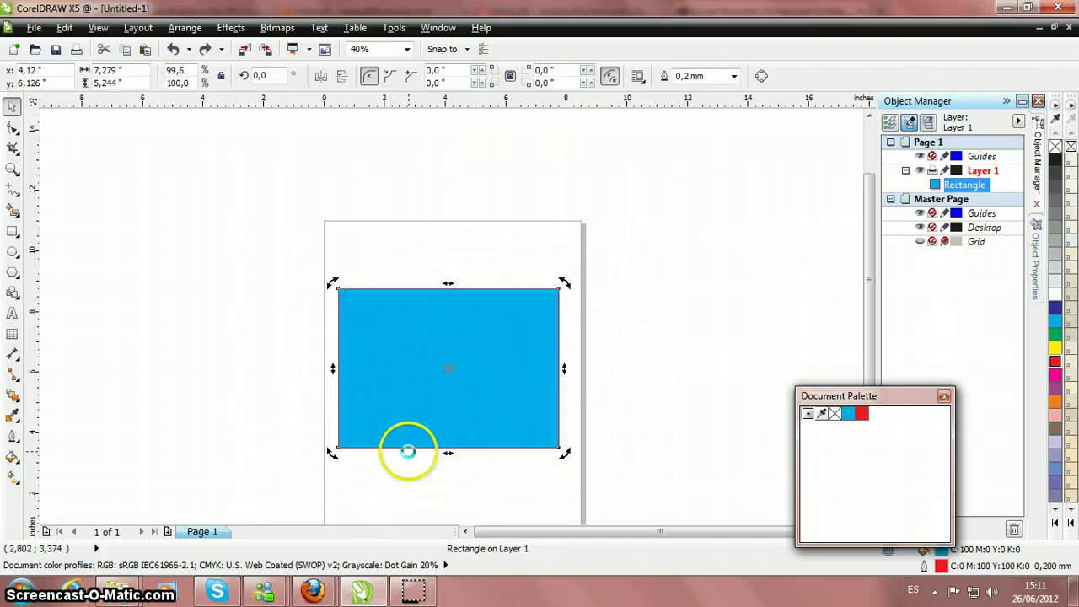
Step: Move the rectangle to about X 4.25, Y 7.3 inches and round all its corners to a radius of about 0.81 inches
{"action": "left_click", "coordinate": [400, 333]}
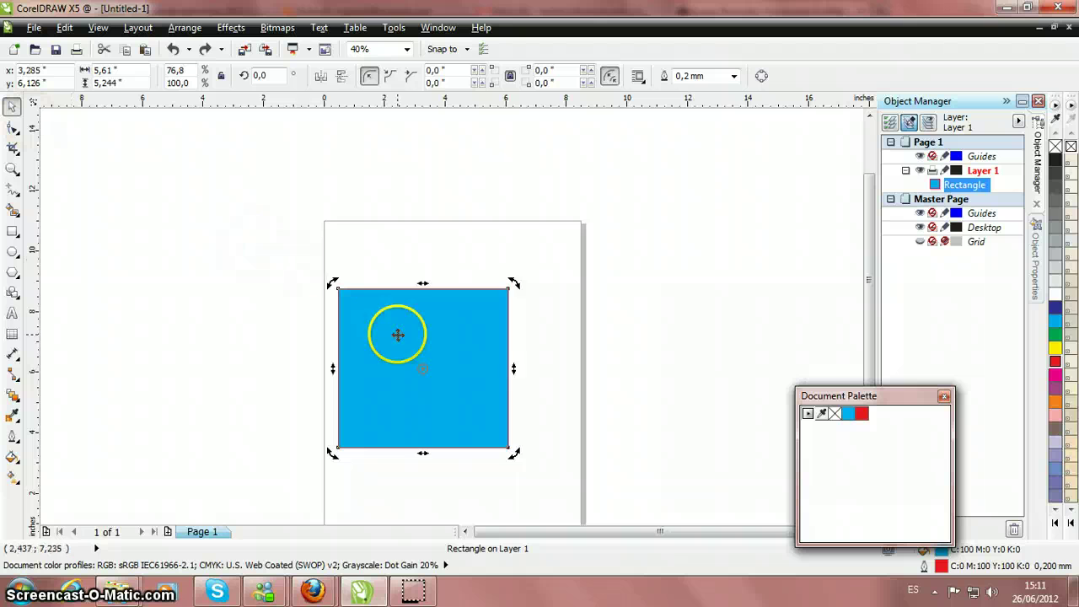
{"action": "left_click_drag", "start_coordinate": [457, 329], "coordinate": [485, 295]}
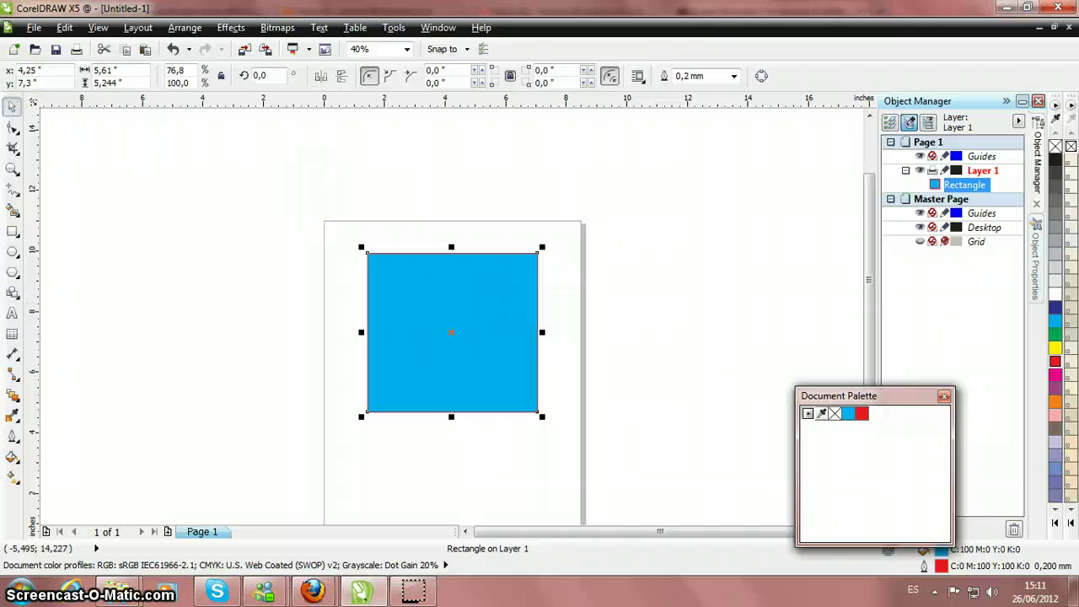
{"action": "left_click", "coordinate": [12, 128]}
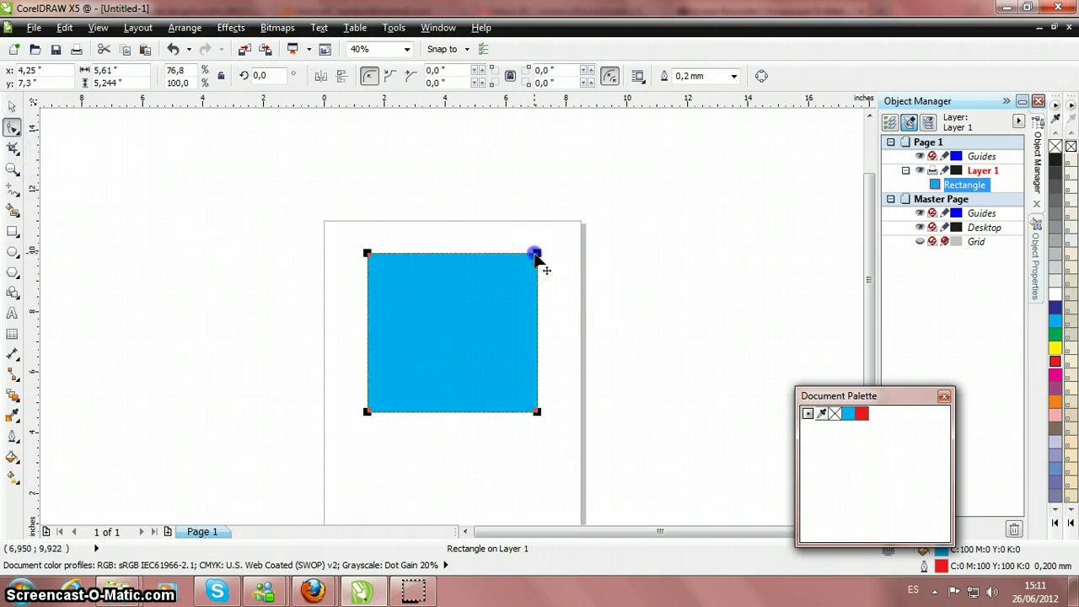
{"action": "left_click_drag", "start_coordinate": [536, 255], "coordinate": [523, 261]}
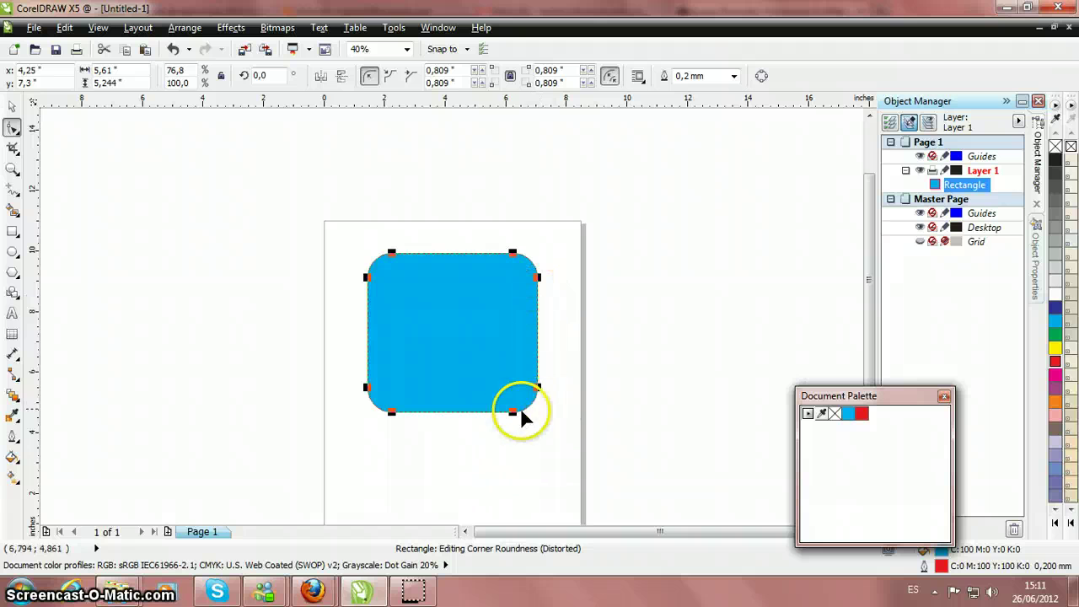
Step: Try the scalloped and chamfered corner styles on the rectangle and set its corners back to round
{"action": "left_click", "coordinate": [390, 77]}
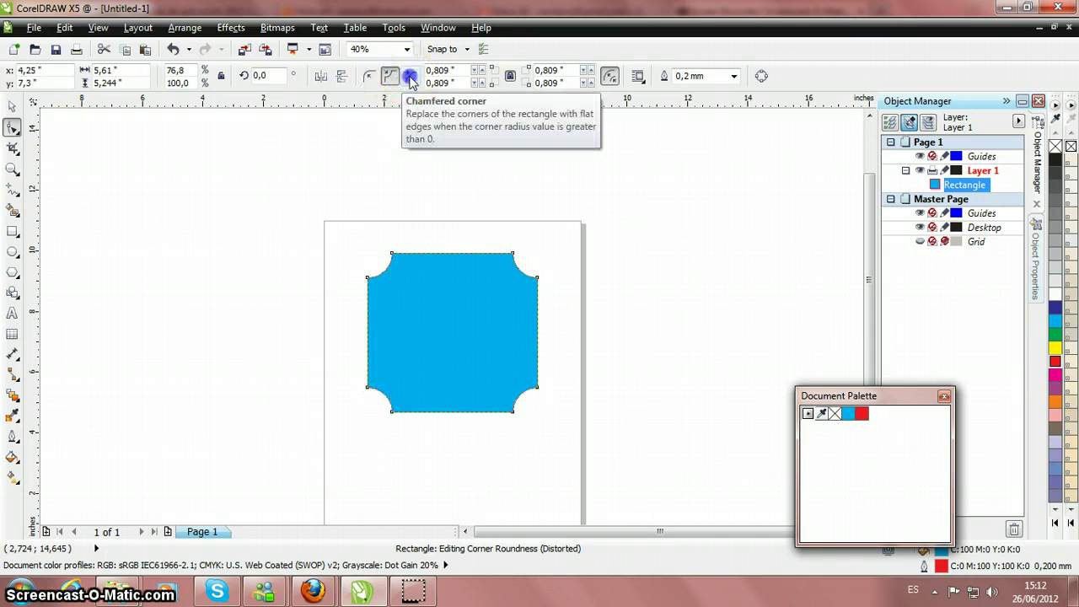
{"action": "left_click", "coordinate": [410, 77]}
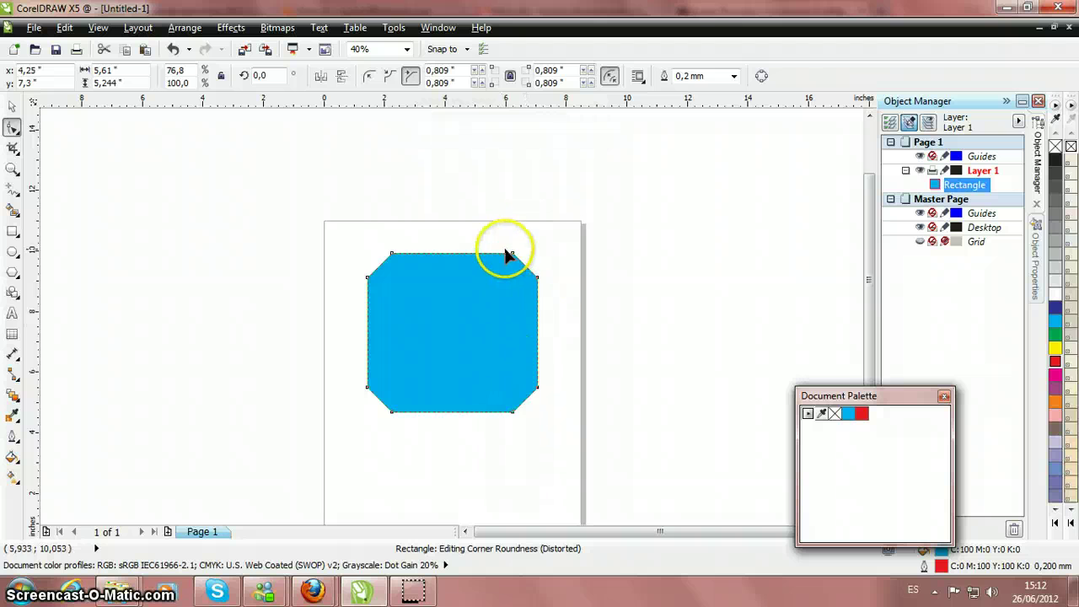
{"action": "left_click", "coordinate": [369, 77]}
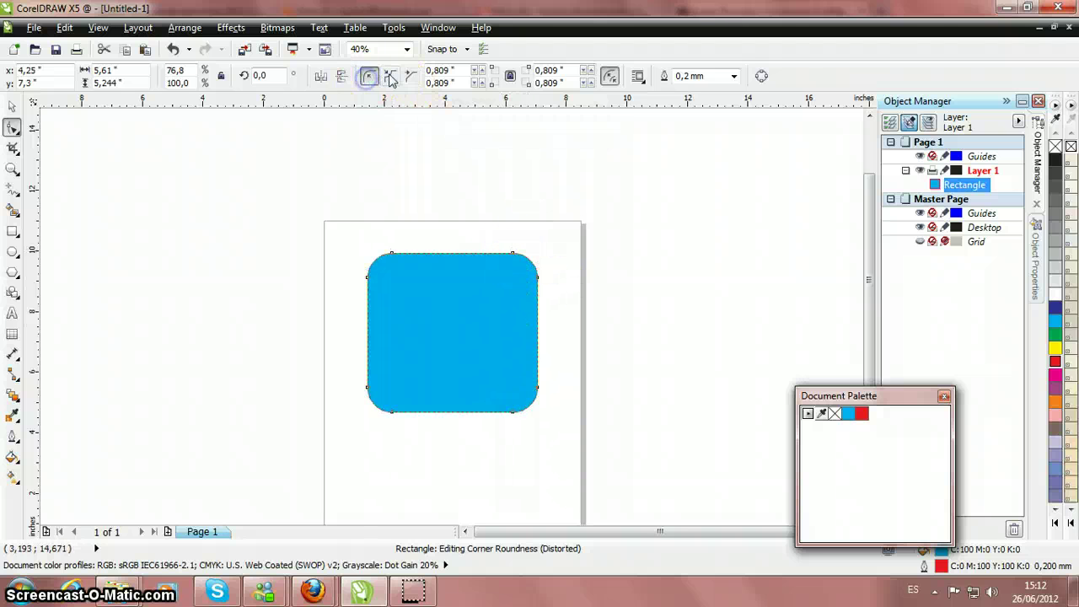
{"action": "left_click", "coordinate": [391, 77]}
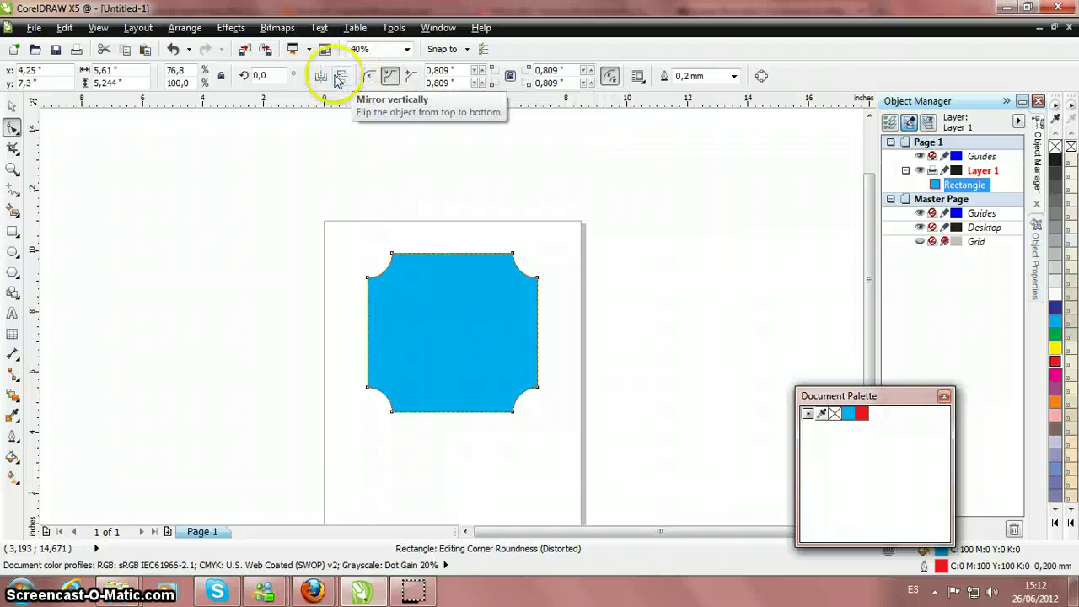
{"action": "left_click_drag", "start_coordinate": [451, 70], "coordinate": [406, 72]}
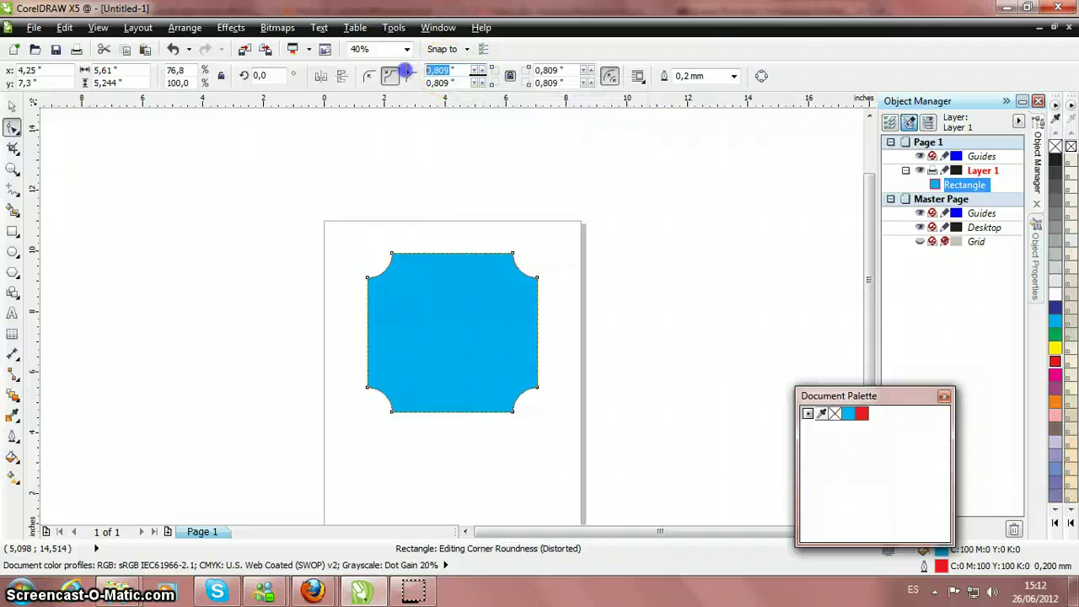
{"action": "left_click", "coordinate": [370, 76]}
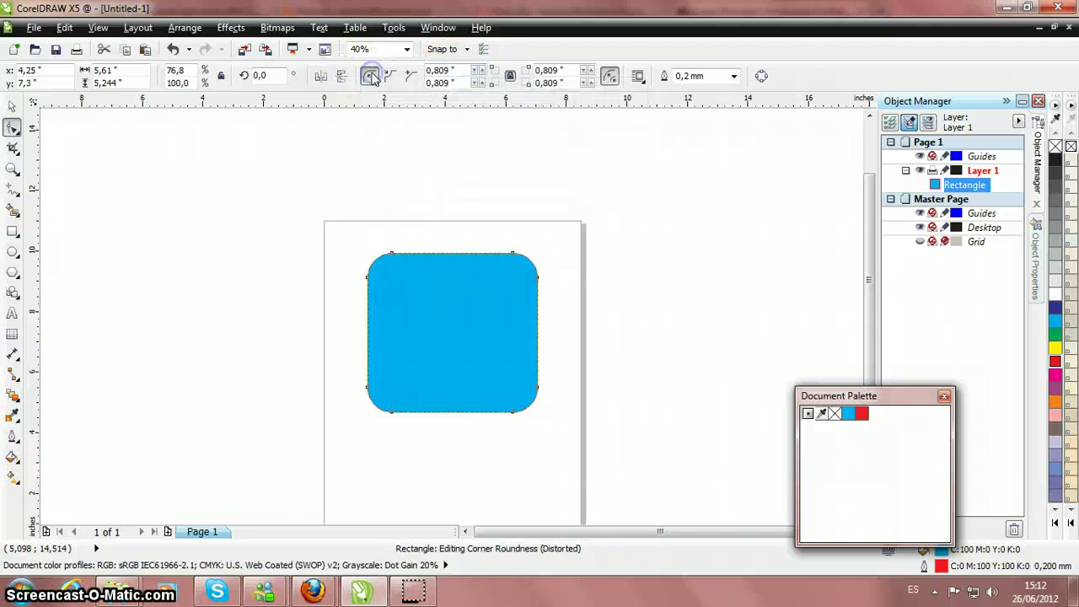
Step: Set the radius of all the rectangle's rounded corners to 1 inch and return to the Pick tool
{"action": "left_click", "coordinate": [451, 70]}
{"action": "left_click_drag", "start_coordinate": [437, 70], "coordinate": [426, 71]}
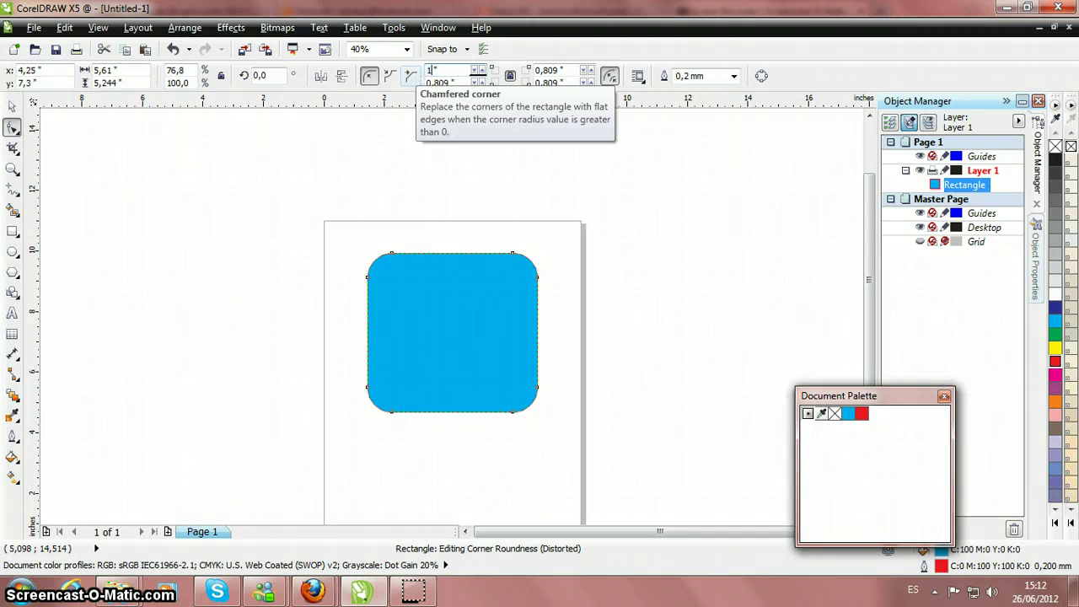
{"action": "left_click", "coordinate": [436, 71]}
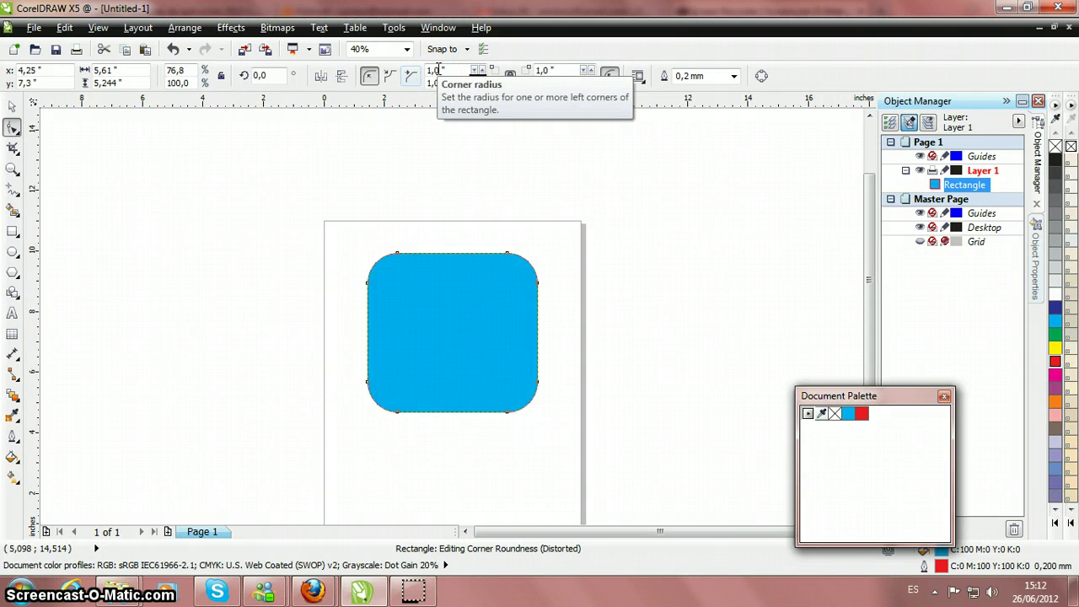
{"action": "left_click", "coordinate": [13, 105]}
{"action": "left_click", "coordinate": [433, 82]}
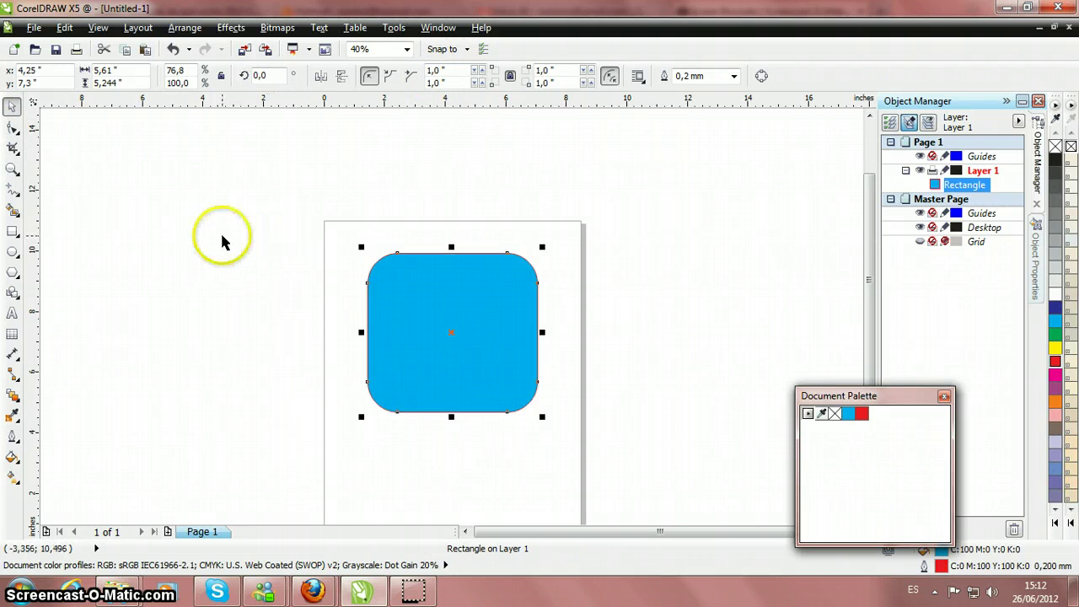
Step: Deselect the rectangle and change the document's drawing units to centimeters
{"action": "left_click", "coordinate": [338, 181]}
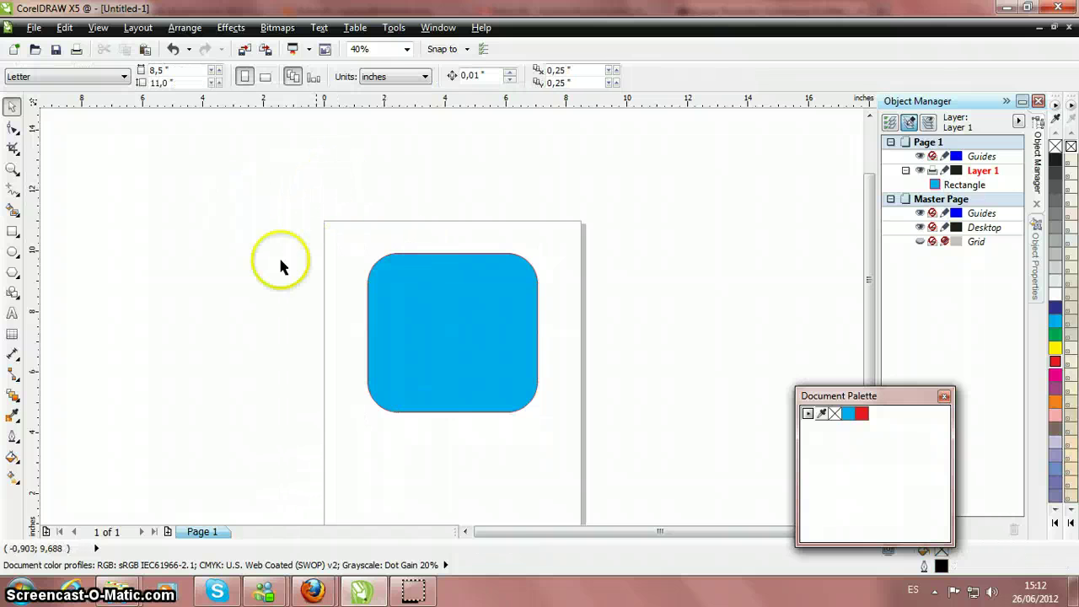
{"action": "left_click", "coordinate": [418, 77]}
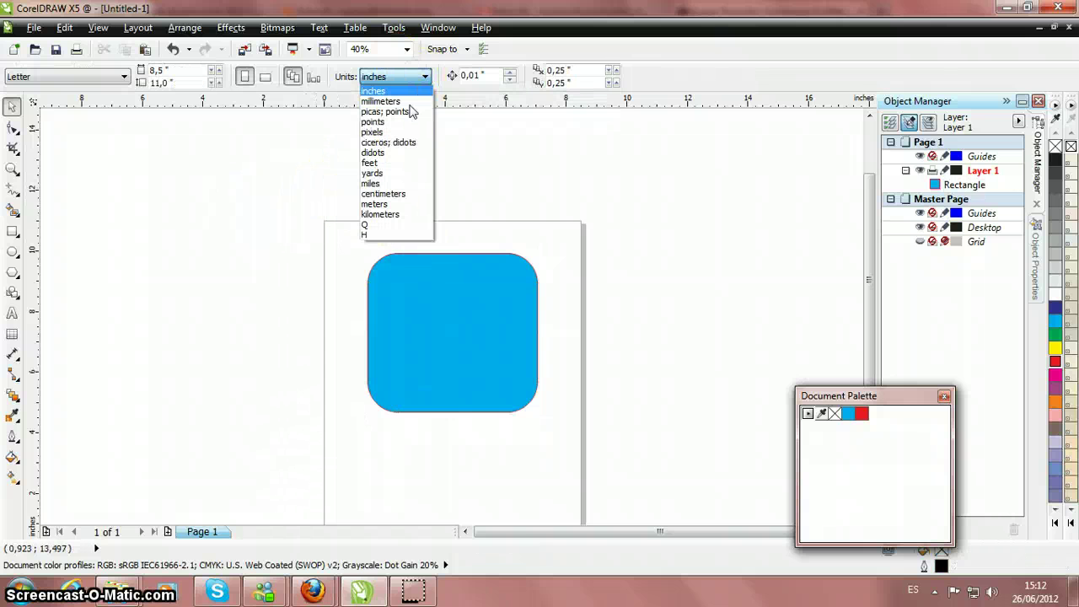
{"action": "left_click", "coordinate": [403, 194]}
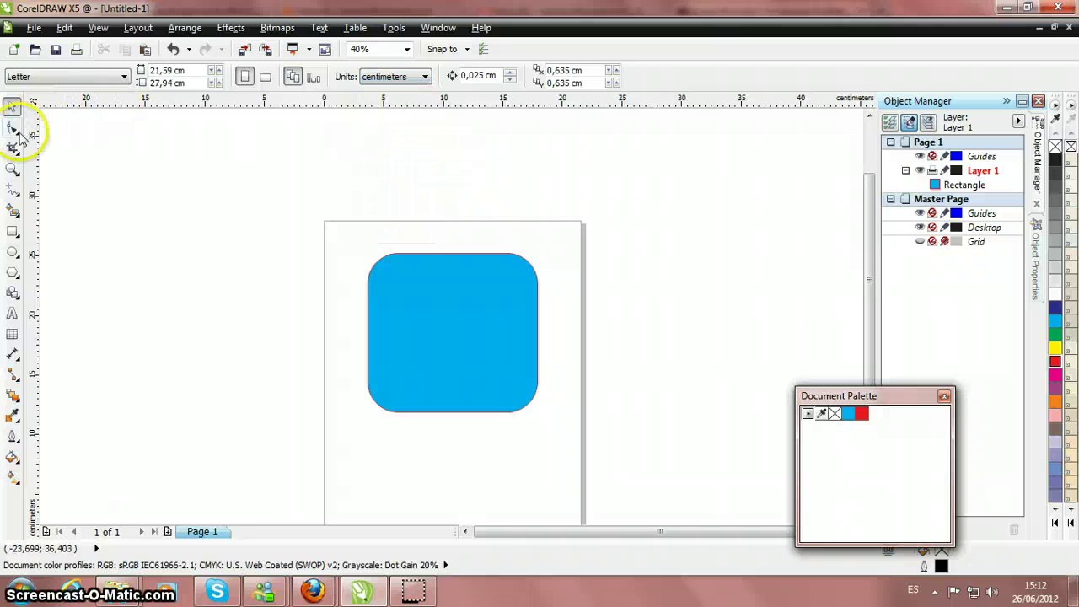
Step: Select the rectangle and set all its corner radii to 1 cm, followed by 2 cm
{"action": "left_click", "coordinate": [425, 280]}
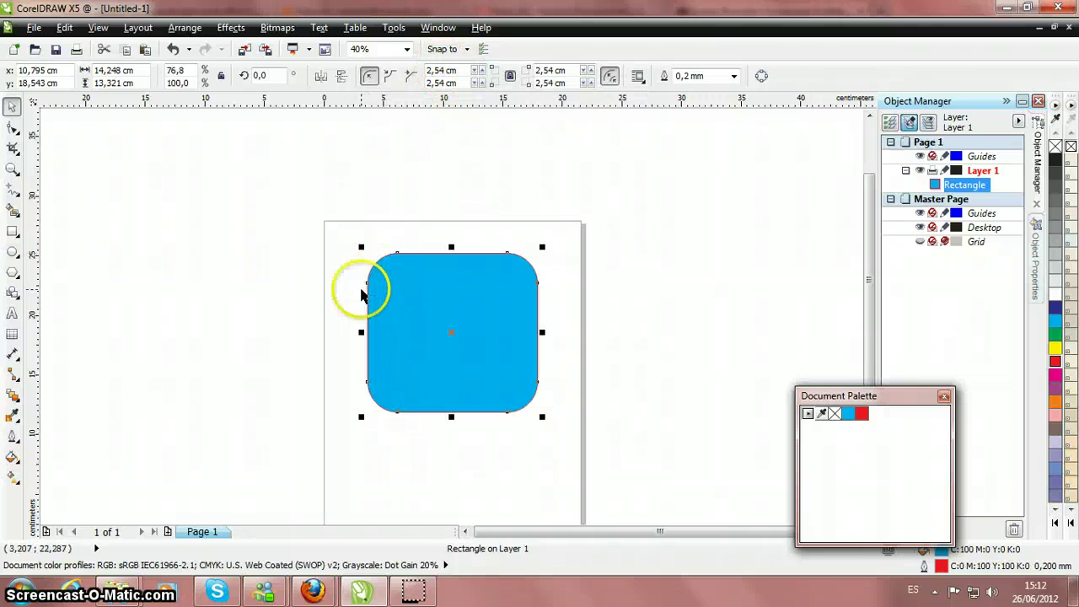
{"action": "left_click", "coordinate": [432, 71]}
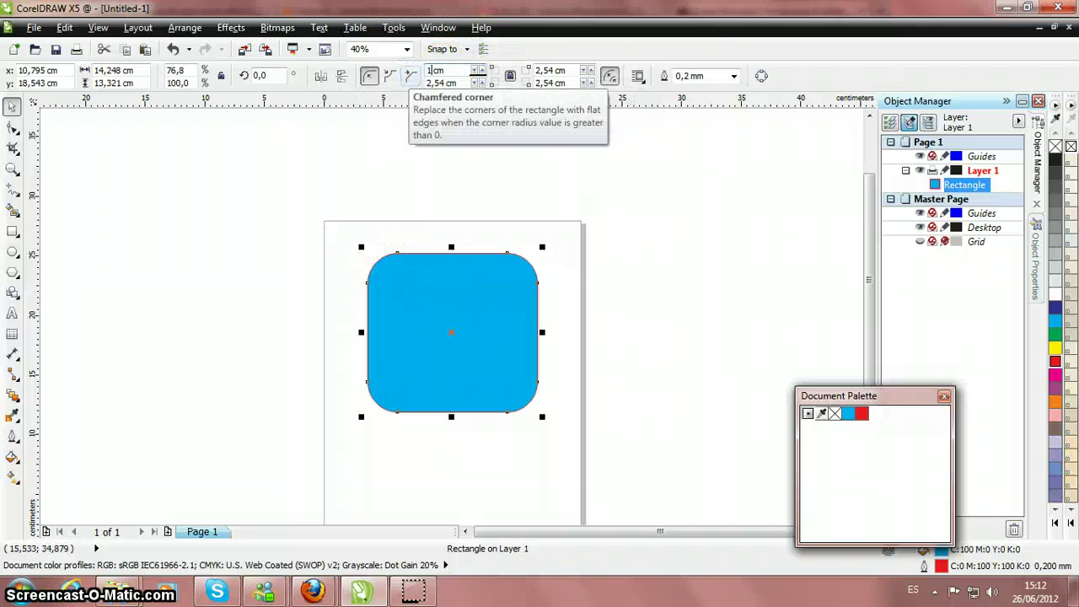
{"action": "left_click", "coordinate": [410, 76]}
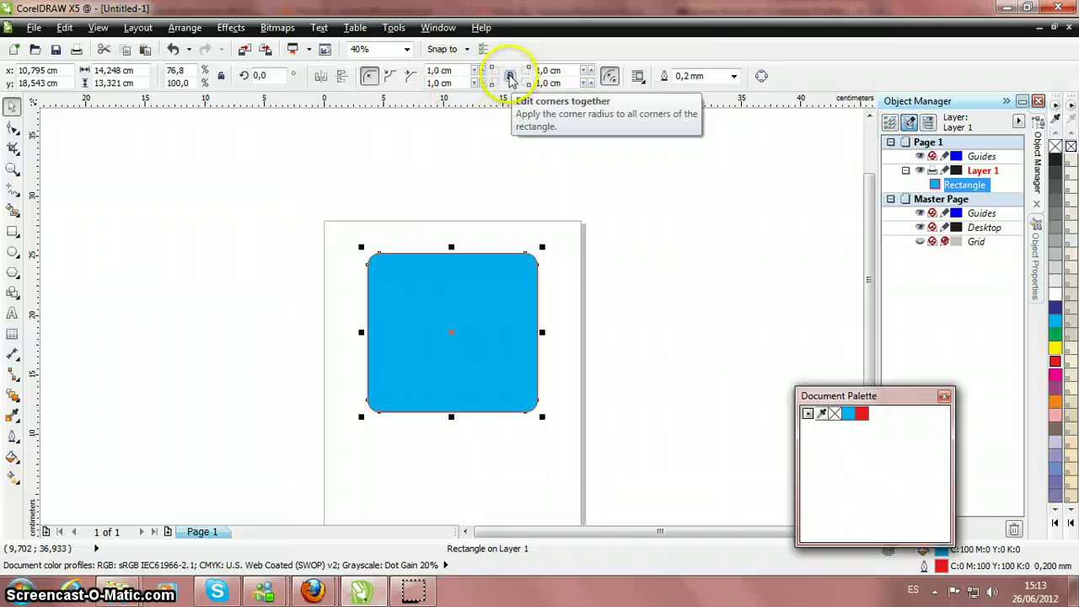
{"action": "left_click", "coordinate": [428, 70]}
{"action": "key", "text": "Return"}
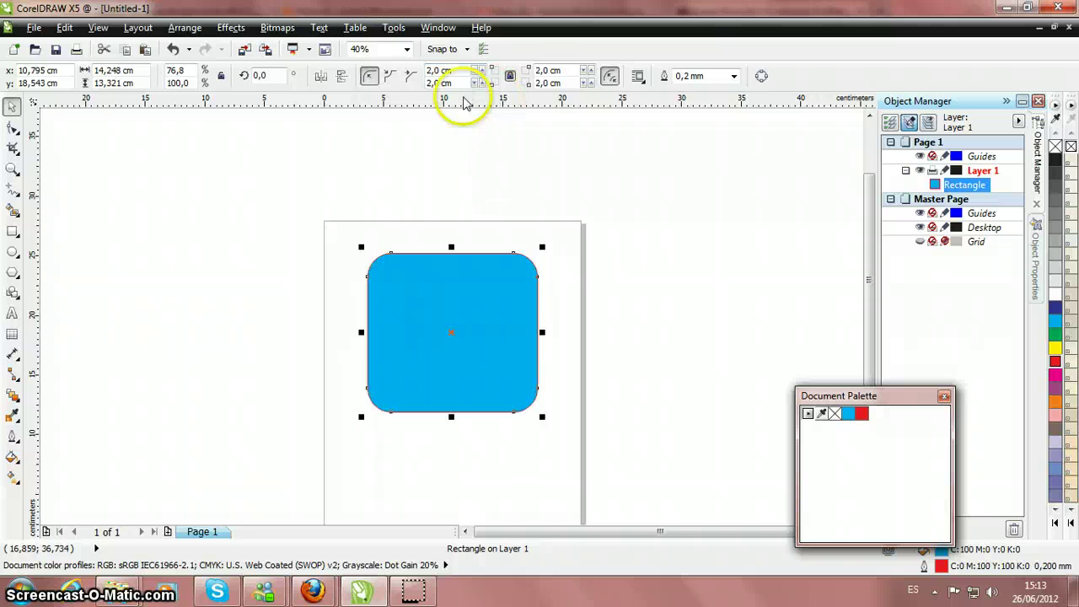
Step: Unlink the rectangle's corner radii and set only the lower-right corner's radius to 0 cm
{"action": "left_click", "coordinate": [510, 76]}
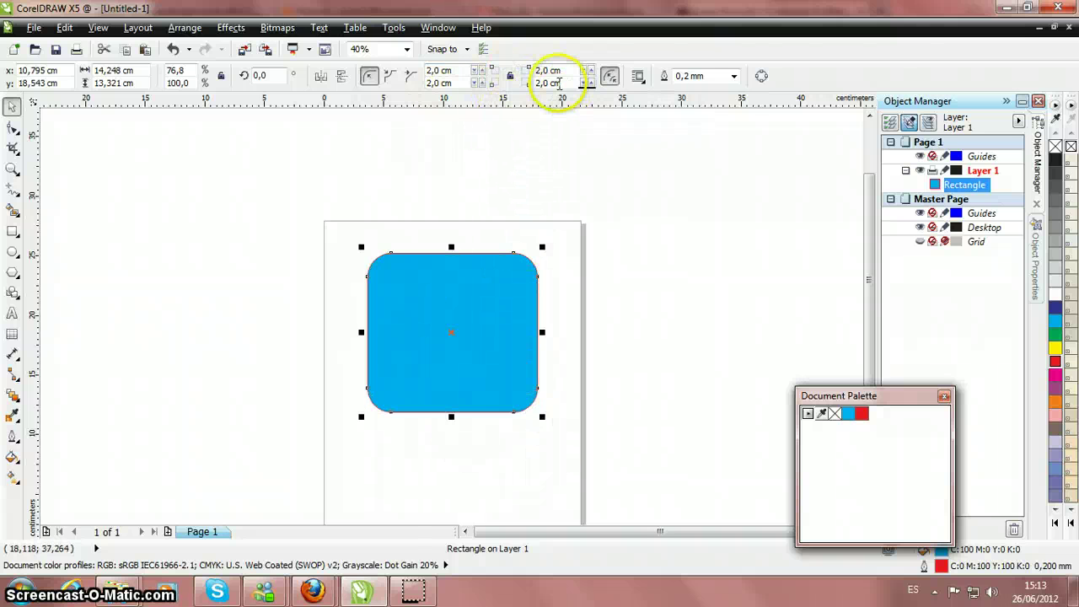
{"action": "left_click", "coordinate": [513, 82]}
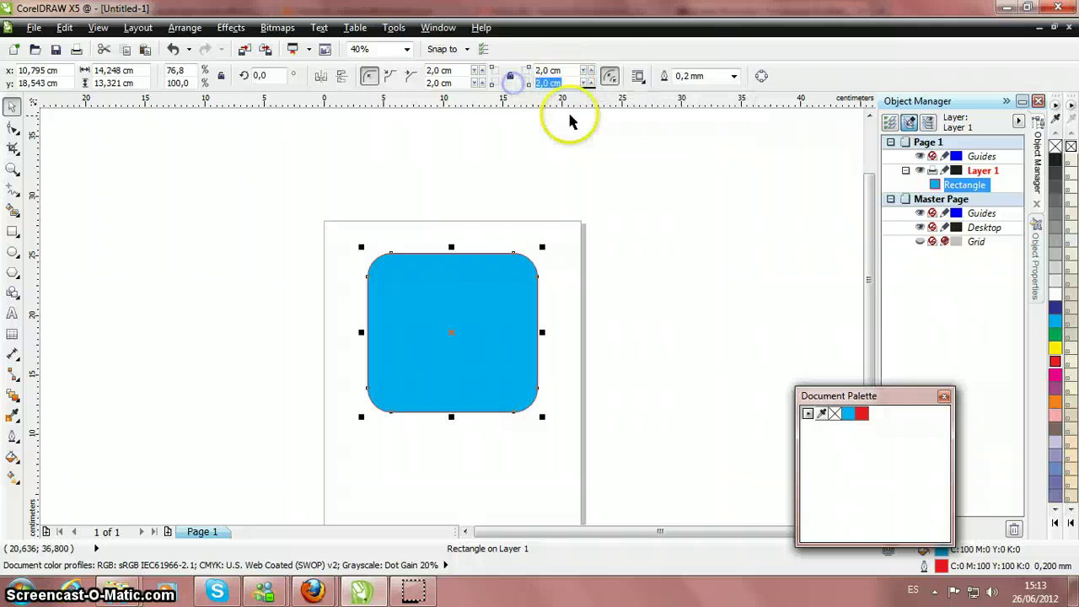
{"action": "type", "text": "0"}
{"action": "key", "text": "Return"}
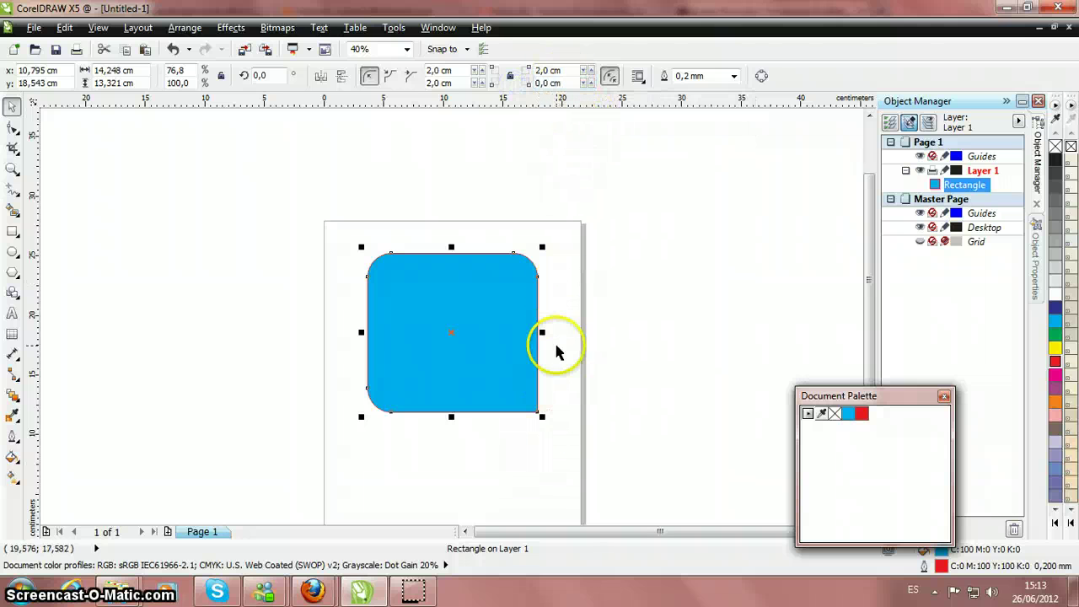
Step: Set the upper-left corner's radius to 0 cm and change the rectangle's corner style to chamfered
{"action": "left_click", "coordinate": [446, 71]}
{"action": "type", "text": "0"}
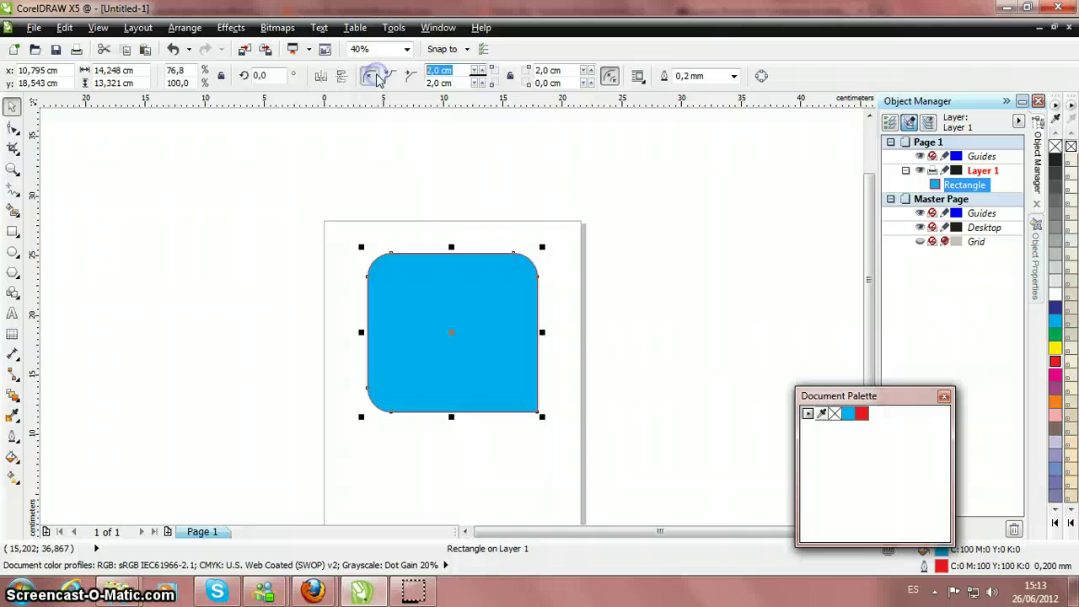
{"action": "key", "text": "Return"}
{"action": "left_click", "coordinate": [553, 281]}
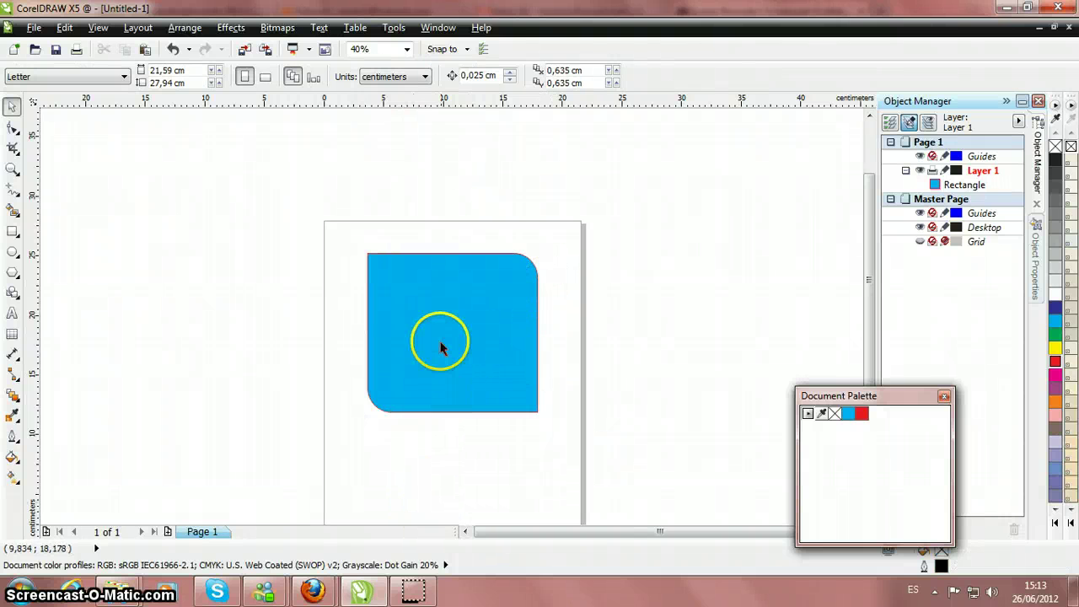
{"action": "left_click", "coordinate": [432, 289]}
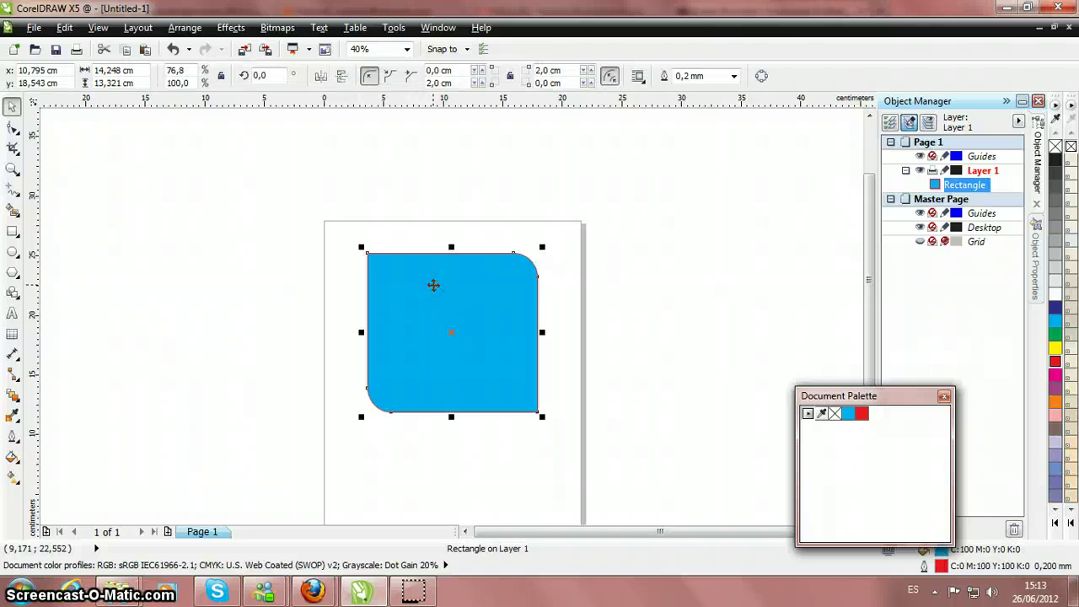
{"action": "left_click", "coordinate": [409, 76]}
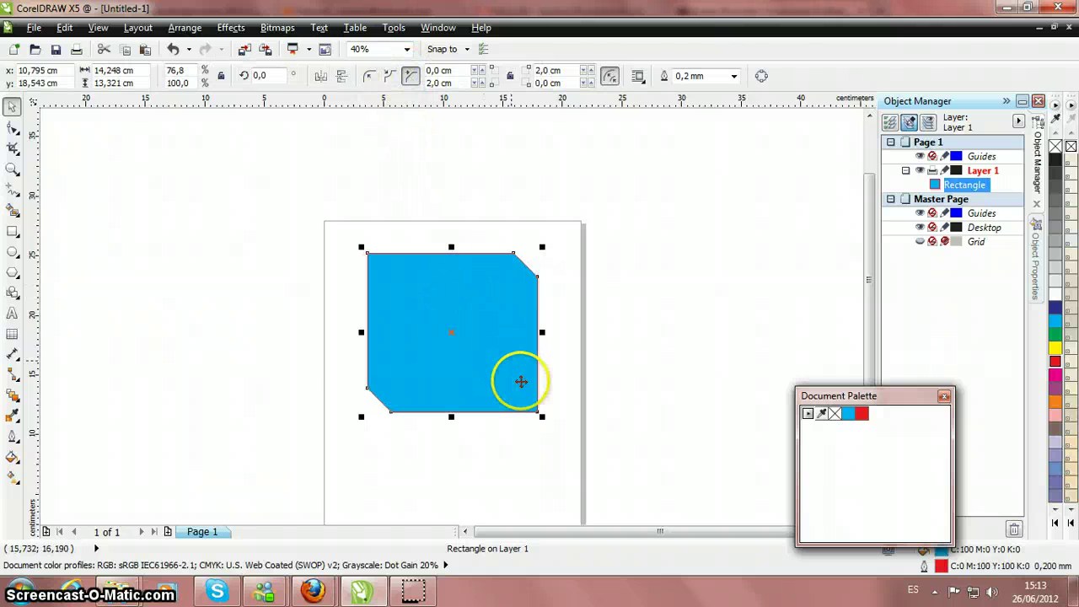
Step: Mirror the chamfered rectangle horizontally twice and vertically twice, returning it to its original orientation
{"action": "left_click", "coordinate": [321, 77]}
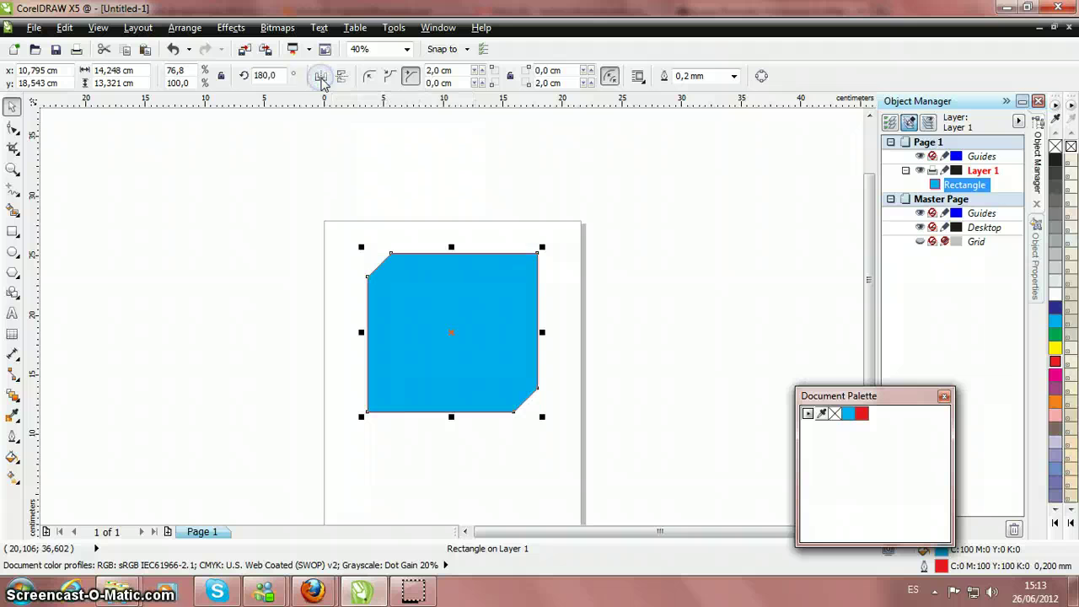
{"action": "left_click", "coordinate": [322, 77]}
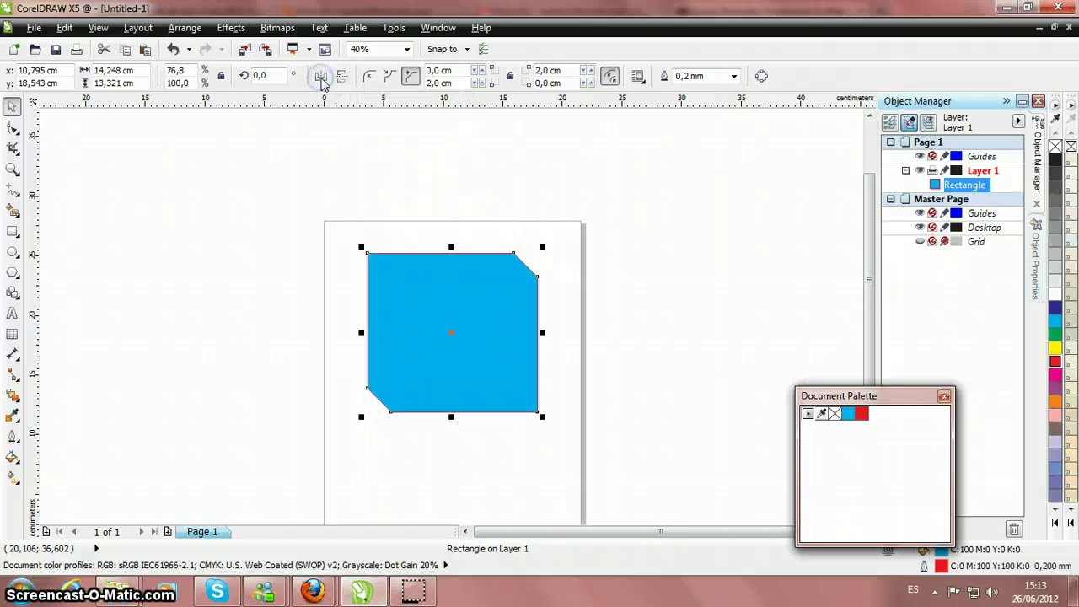
{"action": "left_click", "coordinate": [338, 75]}
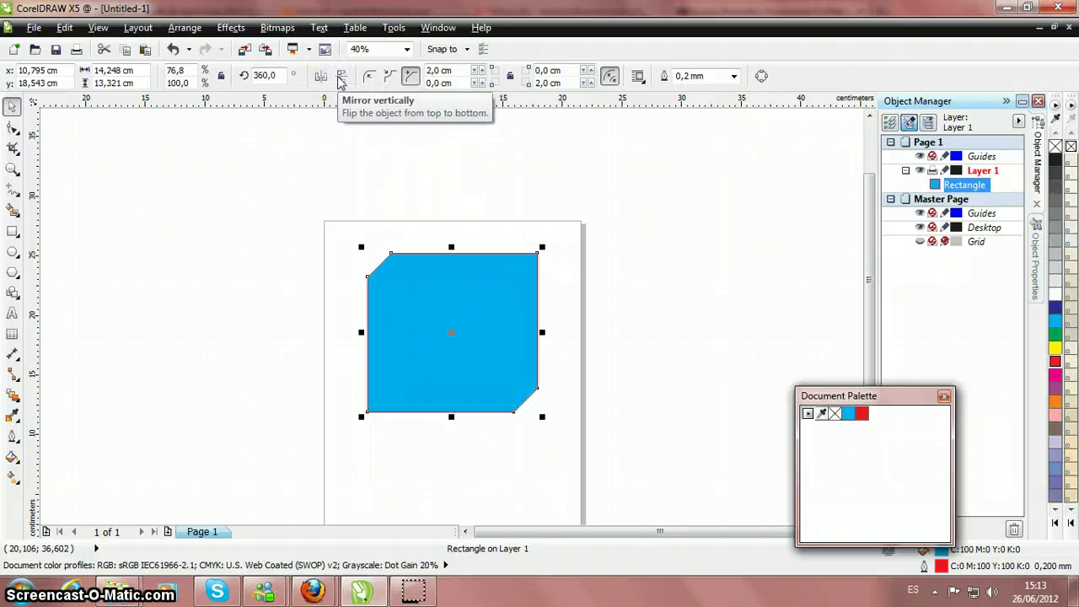
{"action": "left_click", "coordinate": [339, 75]}
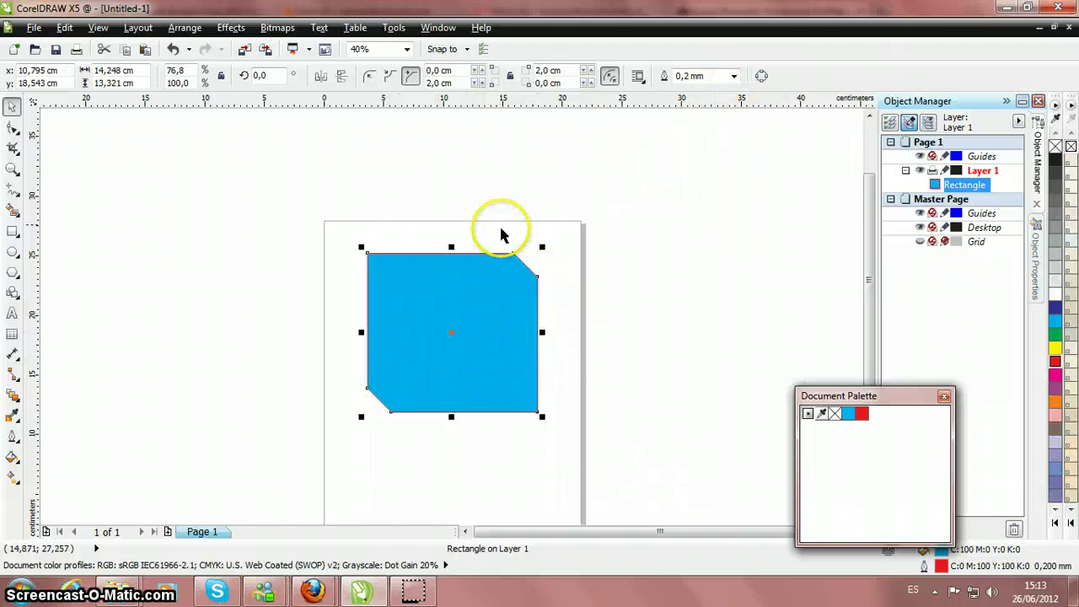
Step: Convert the chamfered rectangle to curves and reselect the resulting shape
{"action": "left_click", "coordinate": [761, 78]}
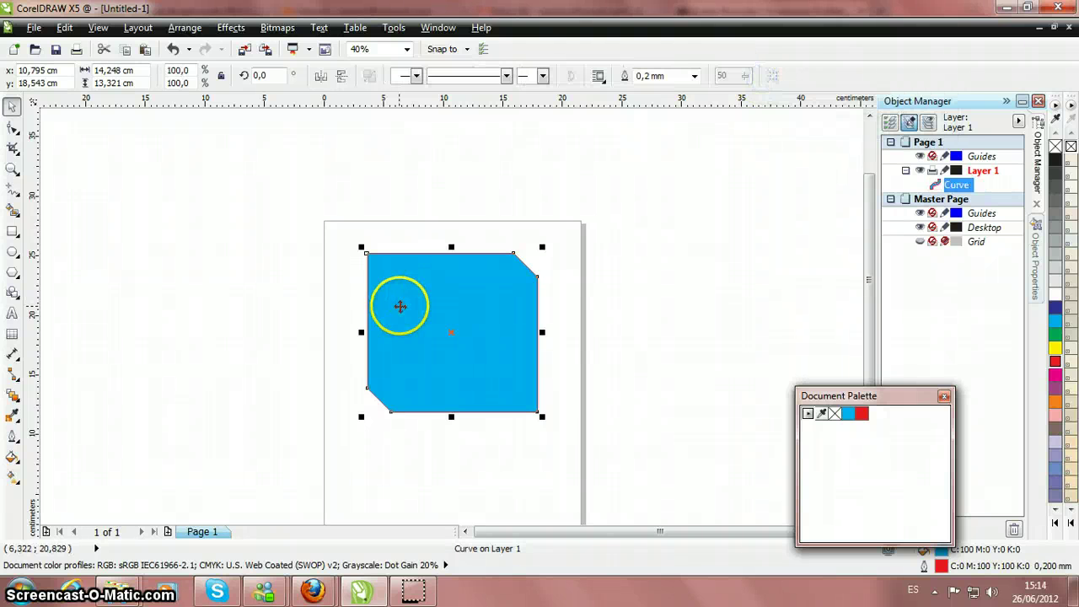
{"action": "right_click", "coordinate": [424, 299]}
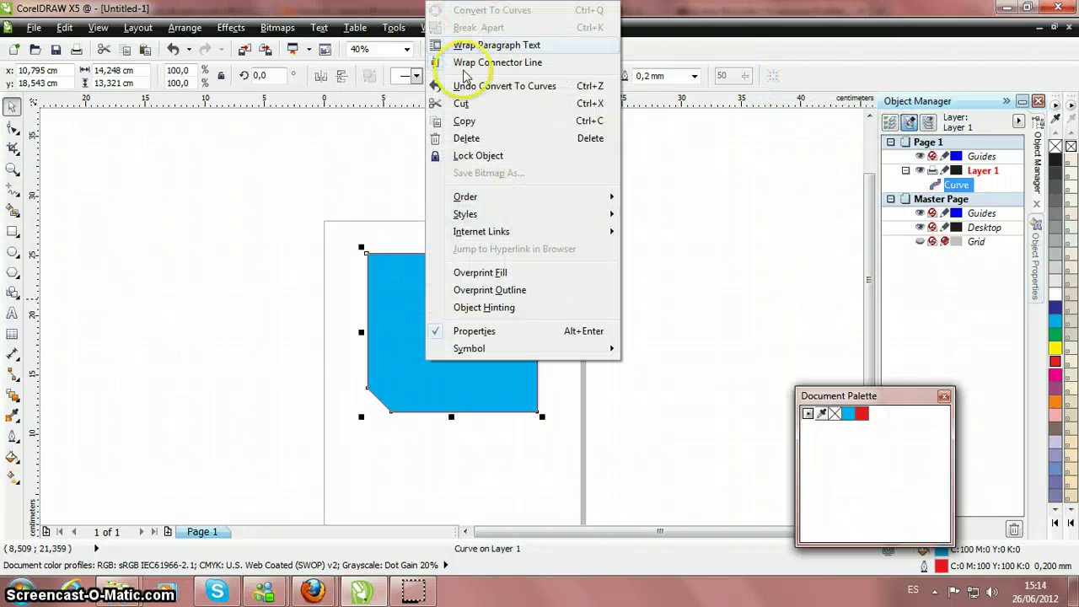
{"action": "left_click", "coordinate": [320, 225]}
{"action": "left_click", "coordinate": [393, 224]}
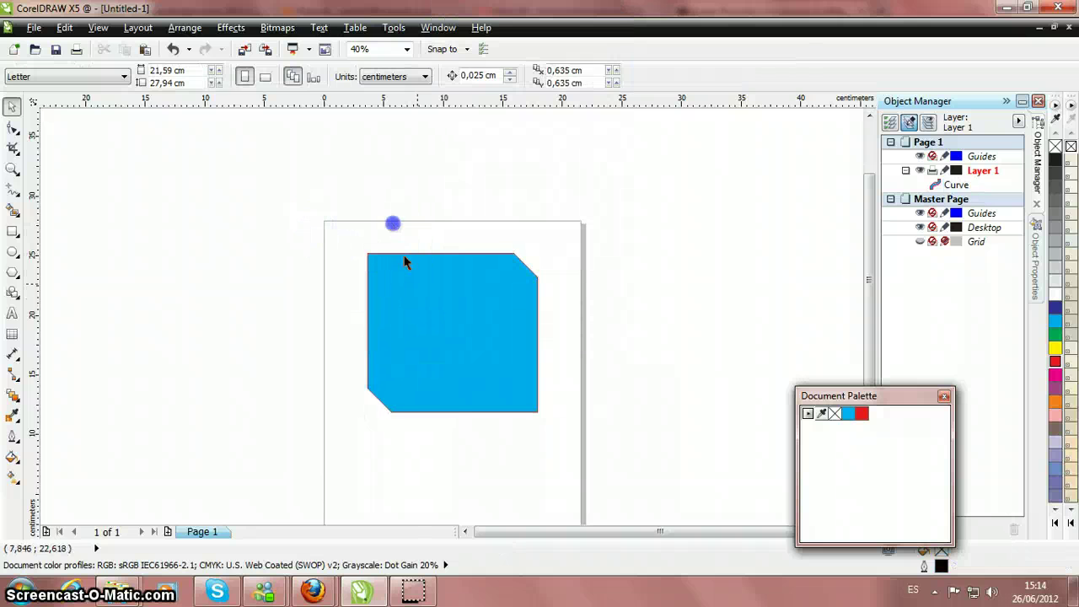
{"action": "left_click", "coordinate": [430, 307]}
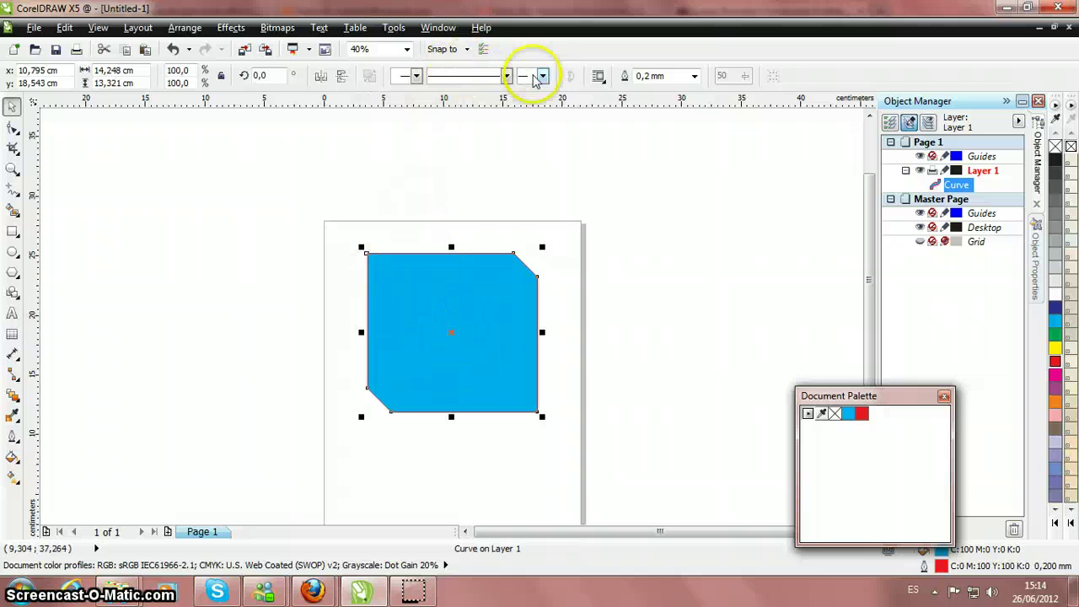
Step: Move four of the curve's nodes with the Shape tool to form a bent, tapering shape about 15.9 by 13.3 cm
{"action": "left_click", "coordinate": [12, 128]}
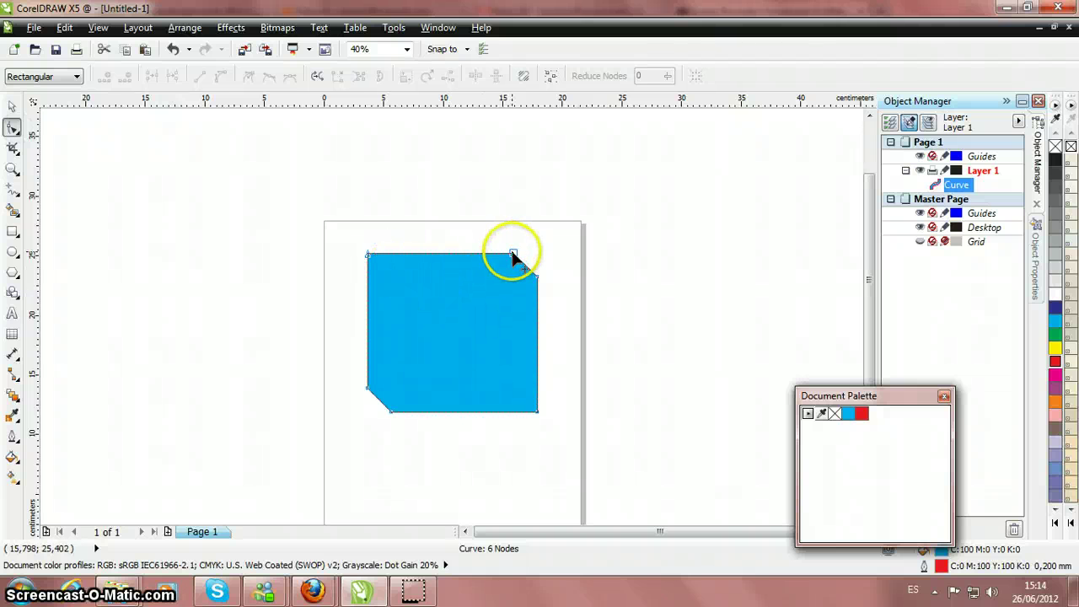
{"action": "left_click_drag", "start_coordinate": [512, 253], "coordinate": [446, 290]}
{"action": "left_click_drag", "start_coordinate": [535, 285], "coordinate": [501, 352]}
{"action": "left_click_drag", "start_coordinate": [369, 383], "coordinate": [346, 321]}
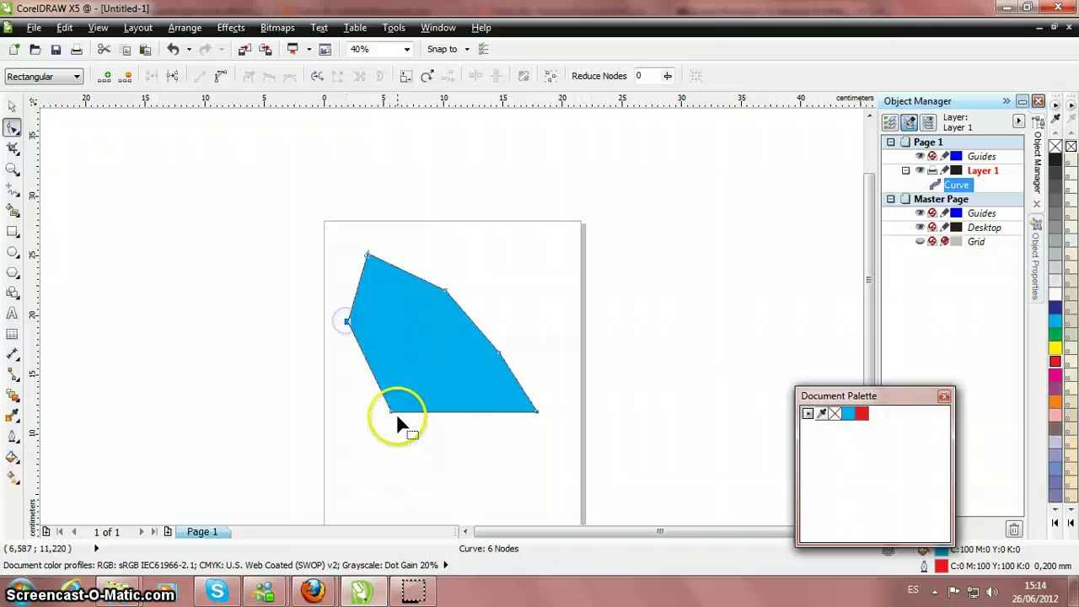
{"action": "left_click_drag", "start_coordinate": [401, 414], "coordinate": [442, 330]}
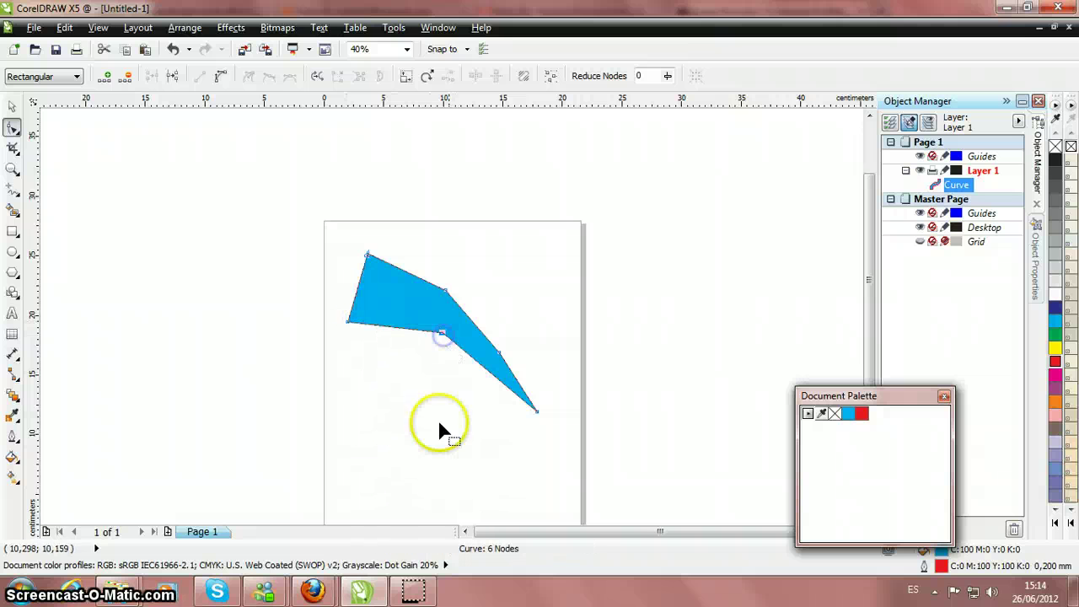
{"action": "left_click", "coordinate": [552, 307]}
{"action": "left_click", "coordinate": [11, 105]}
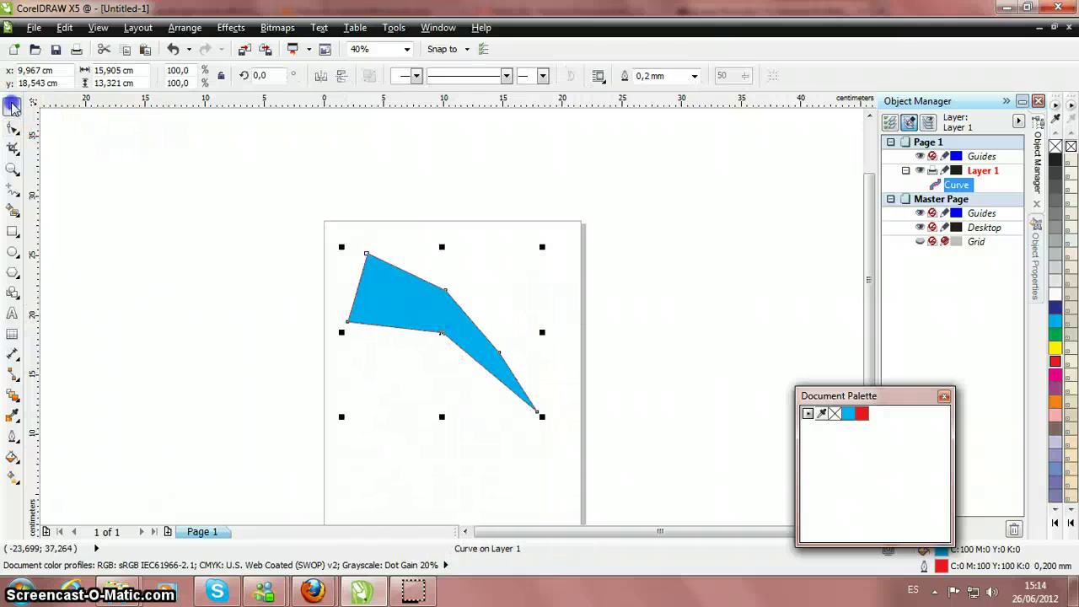